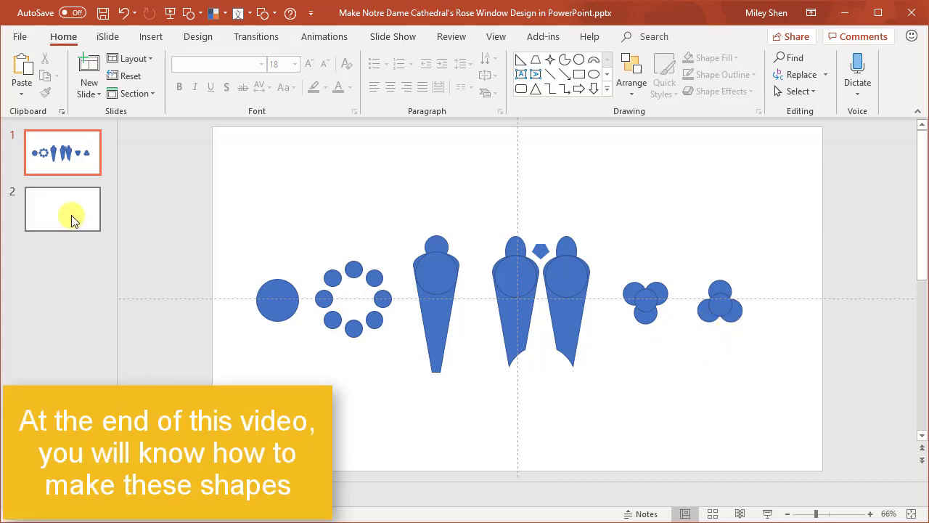
Step: Copy the large solid circle from slide 1 onto slide 2 and centre it
left_click(282, 291)
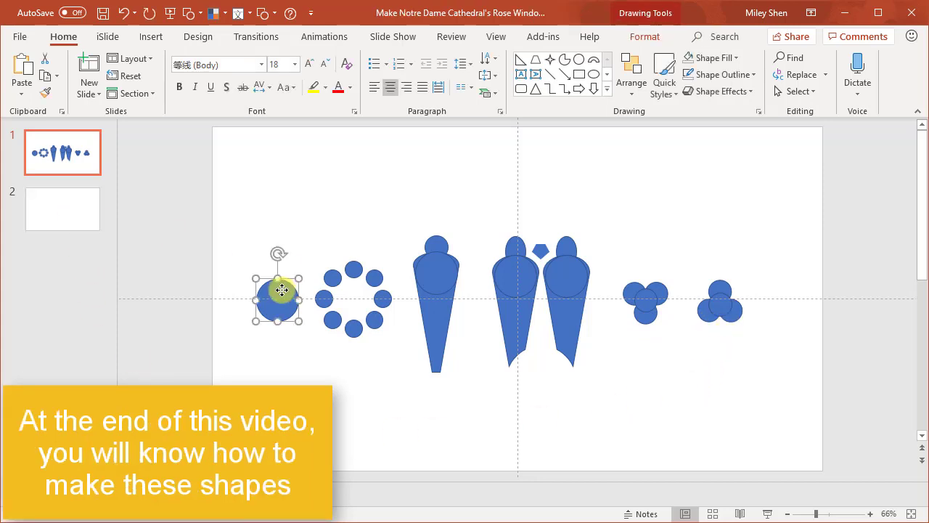
left_click(58, 206)
key("ctrl+v")
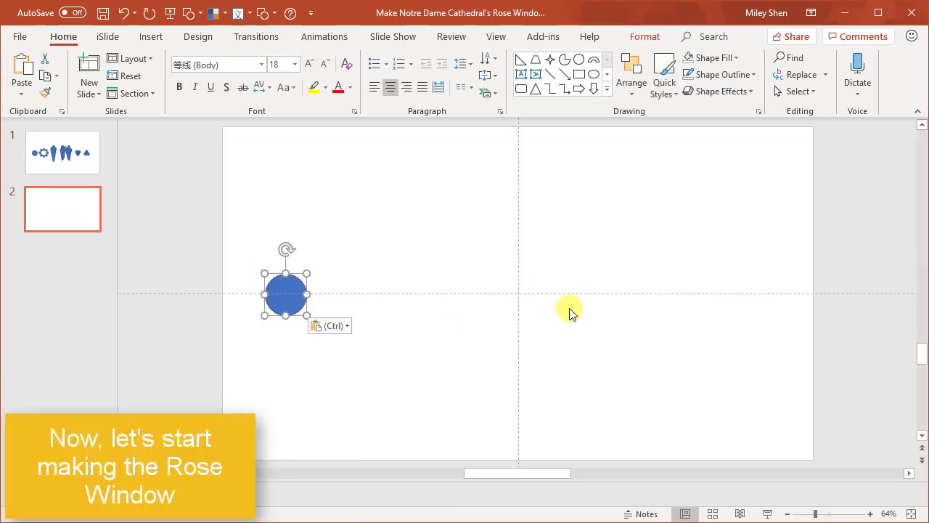
left_click_drag(319, 288, 552, 289)
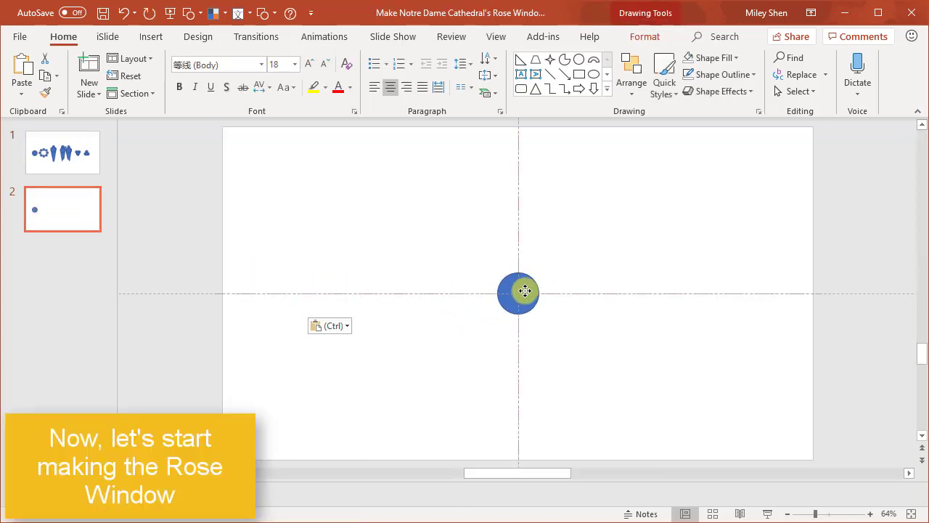
left_click(629, 350)
Step: Copy the ring of small circles to slide 2 and centre it around the big circle
key("Page_Up")
left_click(354, 269)
key("ctrl+c")
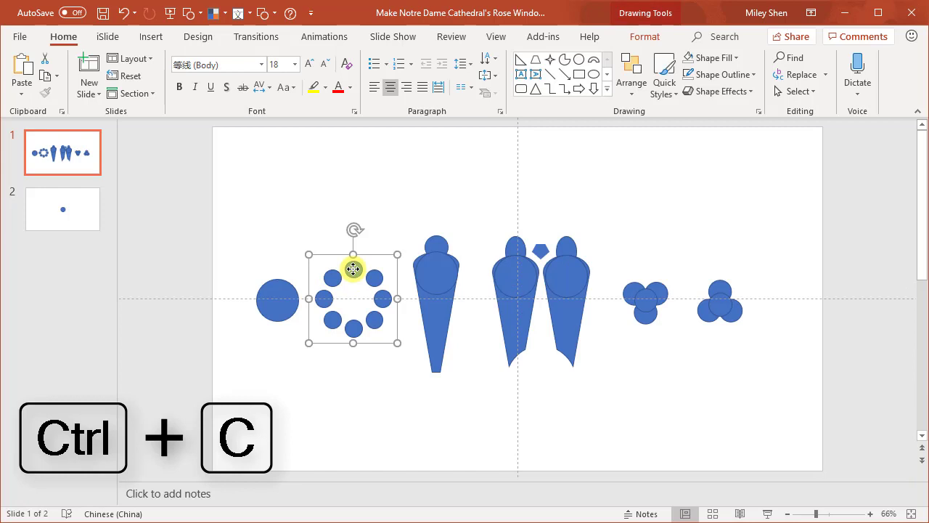
left_click(91, 221)
key("ctrl+v")
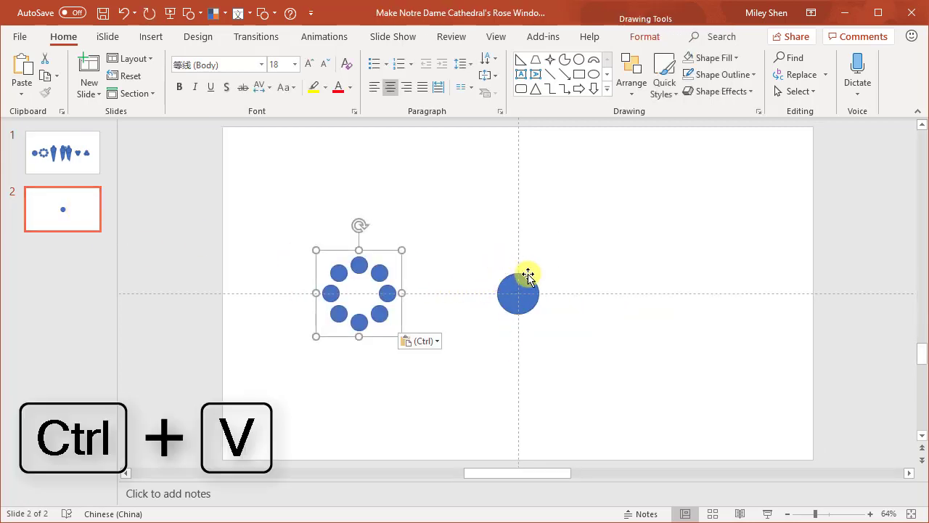
left_click_drag(342, 273, 502, 273)
left_click(632, 266)
Step: Copy the tall cone from slide 1 and paste it onto slide 2
scroll(175, 392, "up", 4)
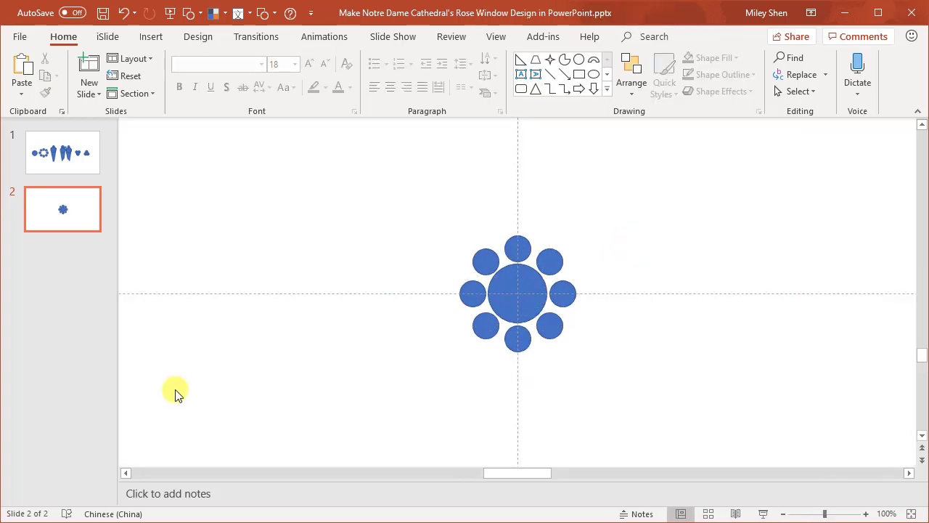
left_click(68, 151)
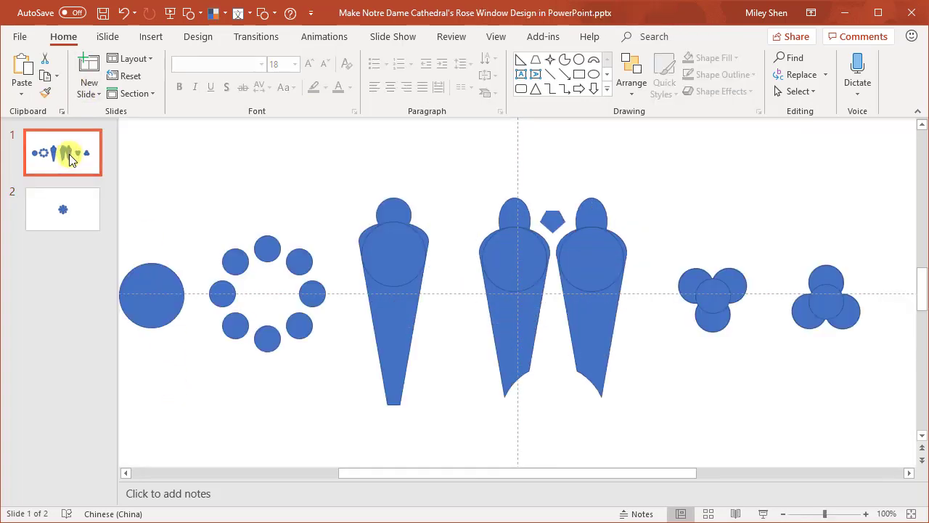
left_click(392, 285)
key("ctrl+c")
left_click(91, 213)
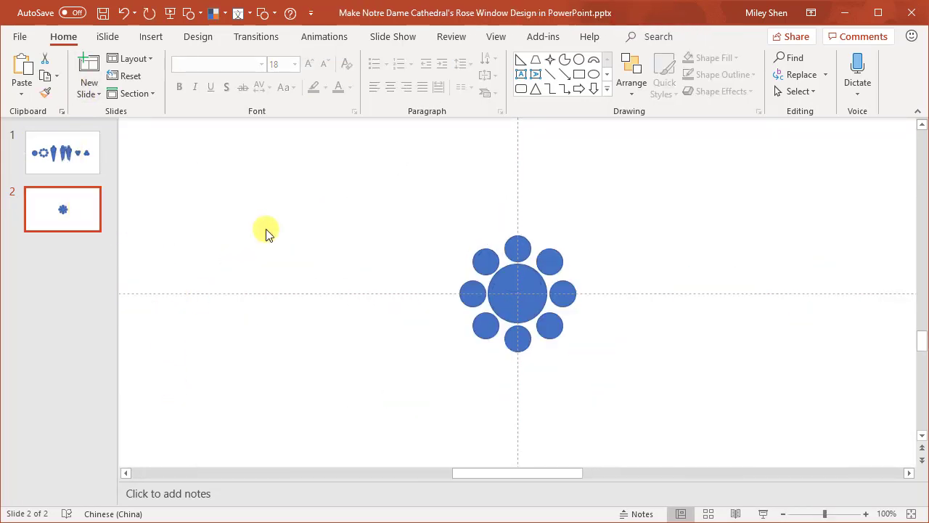
key("ctrl+v")
Step: Centre the cone and fan it into an iSlide circular layout of 17 copies
left_click_drag(402, 276, 526, 268)
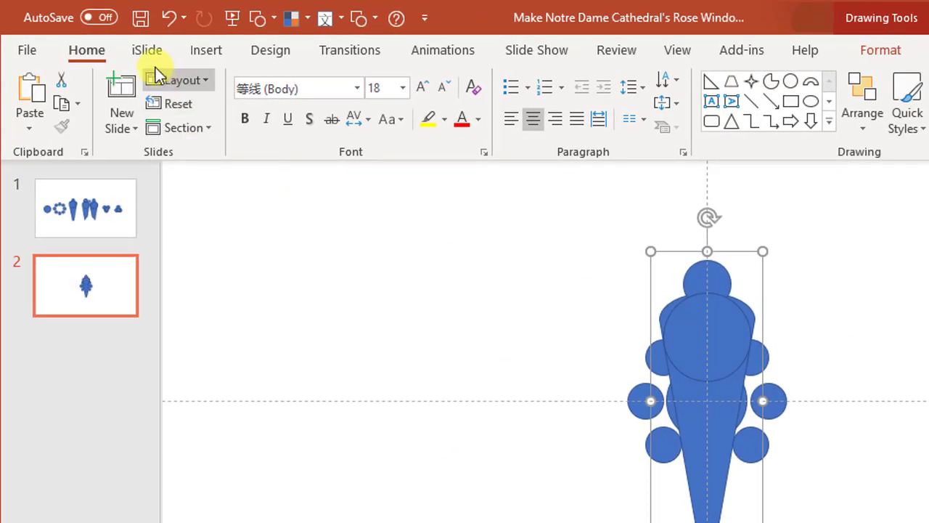
left_click(108, 36)
left_click(188, 124)
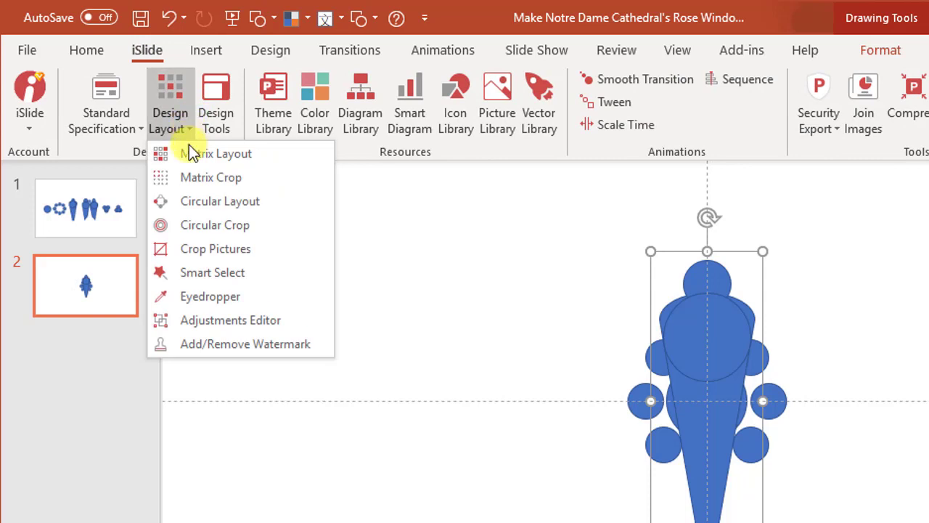
left_click(197, 197)
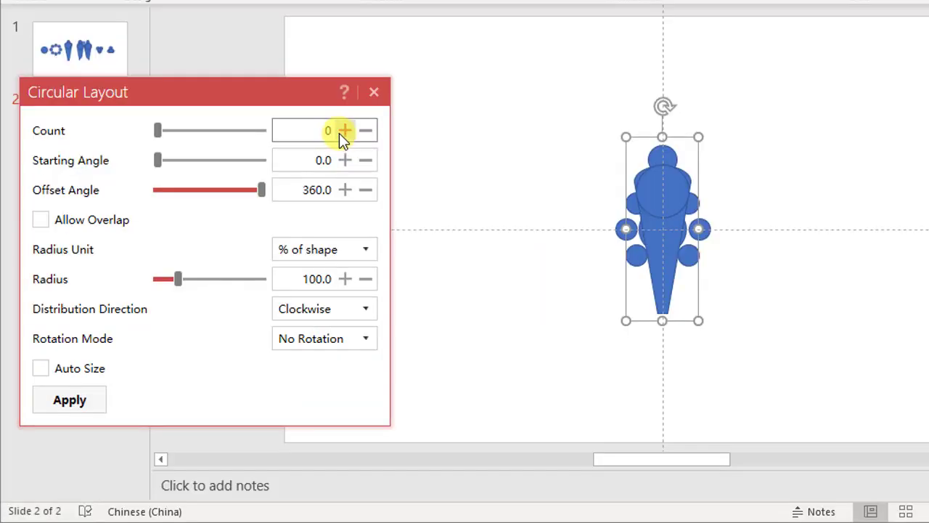
left_click(269, 216)
left_click(269, 215)
left_click(269, 215)
left_click(346, 132)
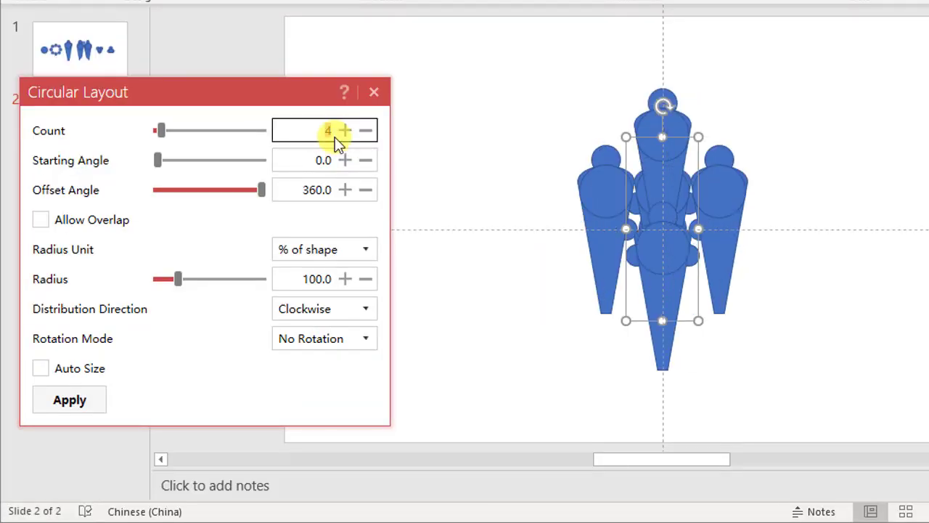
left_click(346, 131)
left_click_drag(178, 280, 188, 283)
Step: Set the cone ring to radius 270, Autorotation and starting angle 1.5
double_click(333, 282)
key("BackSpace")
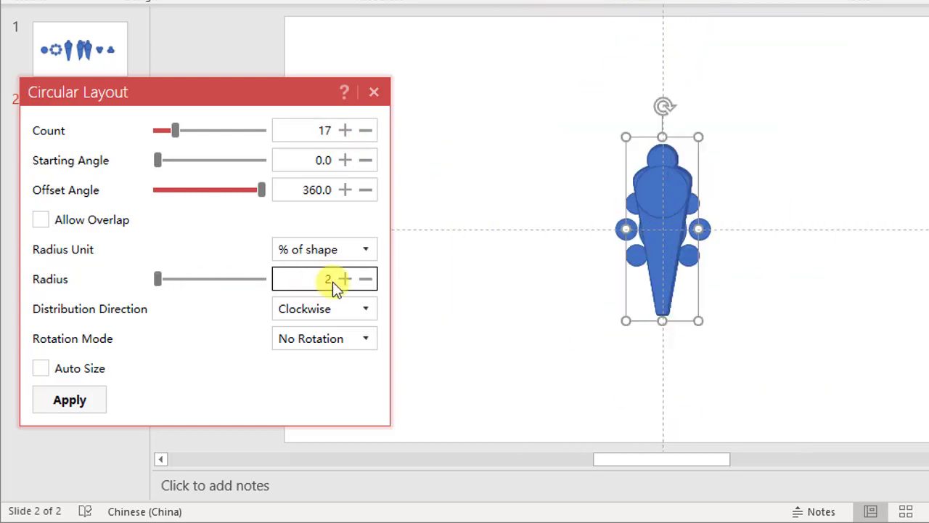
type("270")
left_click(333, 338)
left_click(332, 385)
double_click(338, 161)
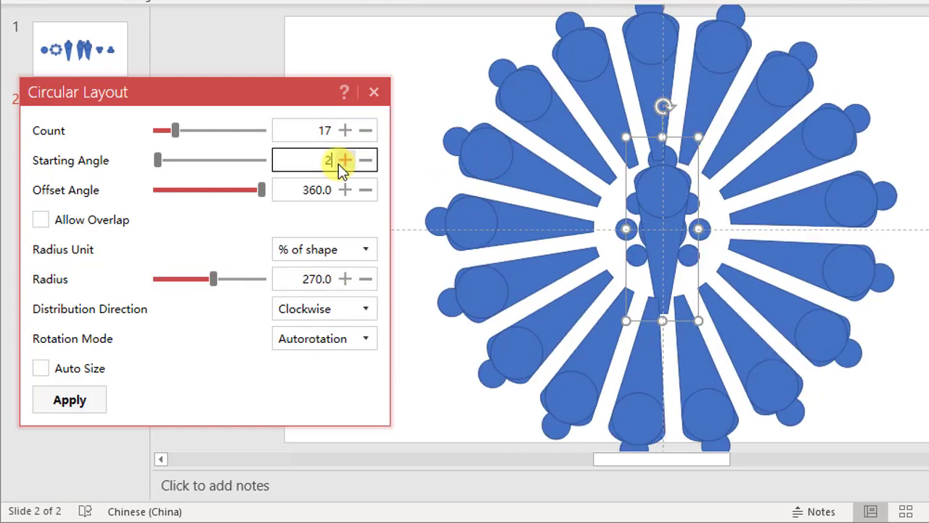
key("BackSpace")
type("1.5")
left_click(373, 93)
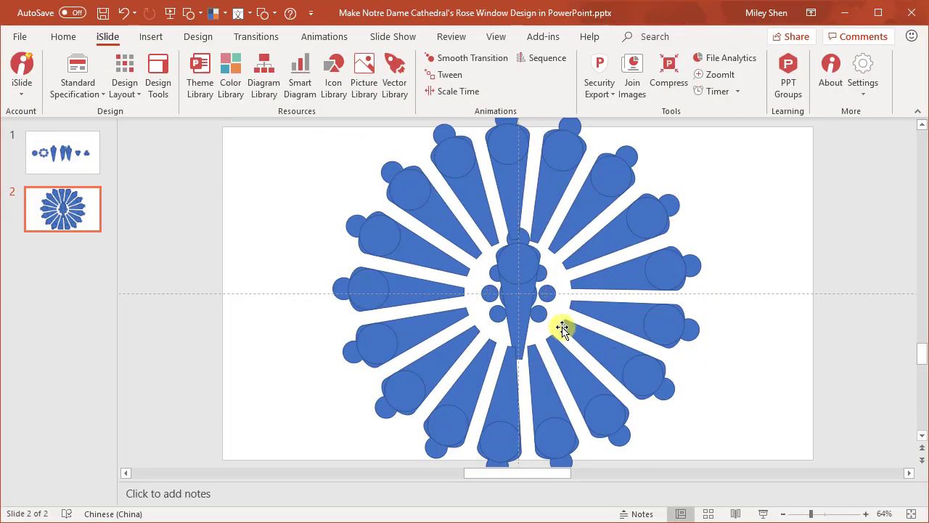
Step: Delete the leftover centre cone and paste the twin petal pair at slide 2's centre
left_click(523, 317)
key("Delete")
scroll(678, 387, "up", 2)
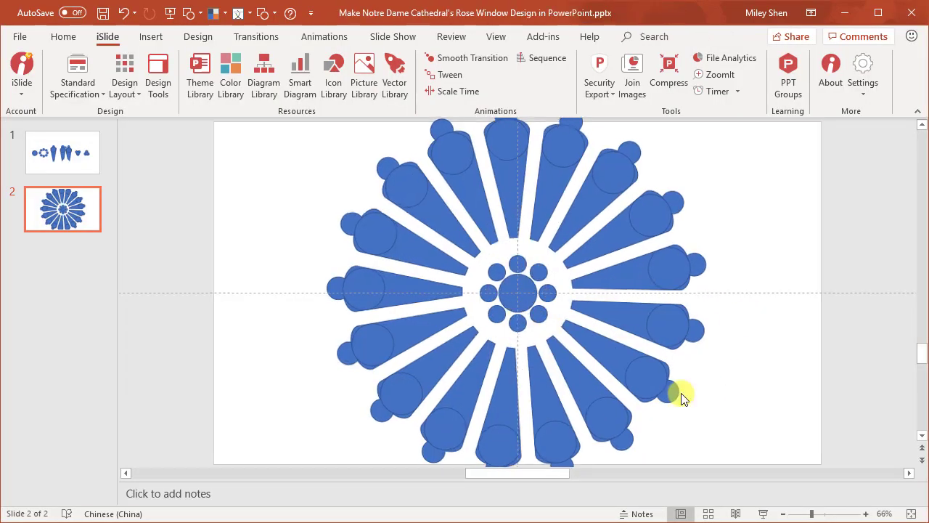
left_click(66, 149)
key("ctrl+c")
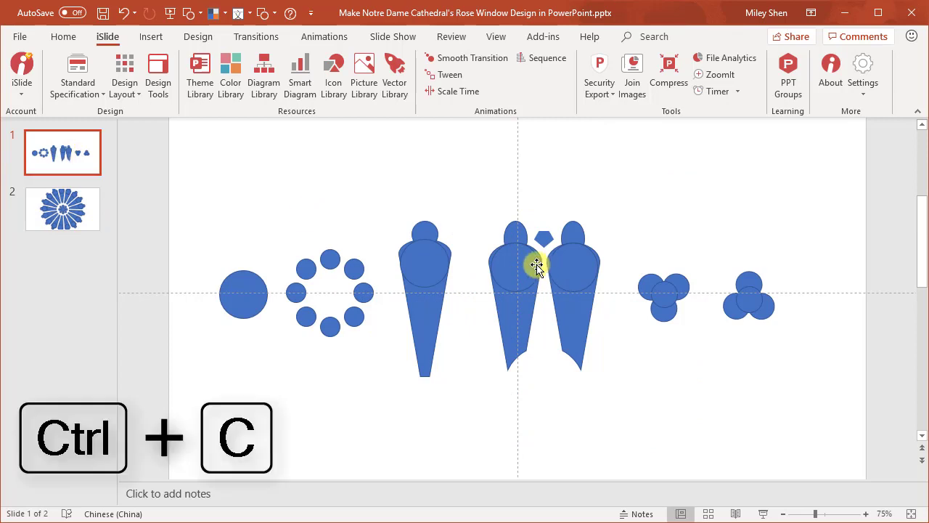
left_click(535, 264)
left_click(62, 209)
key("ctrl+v")
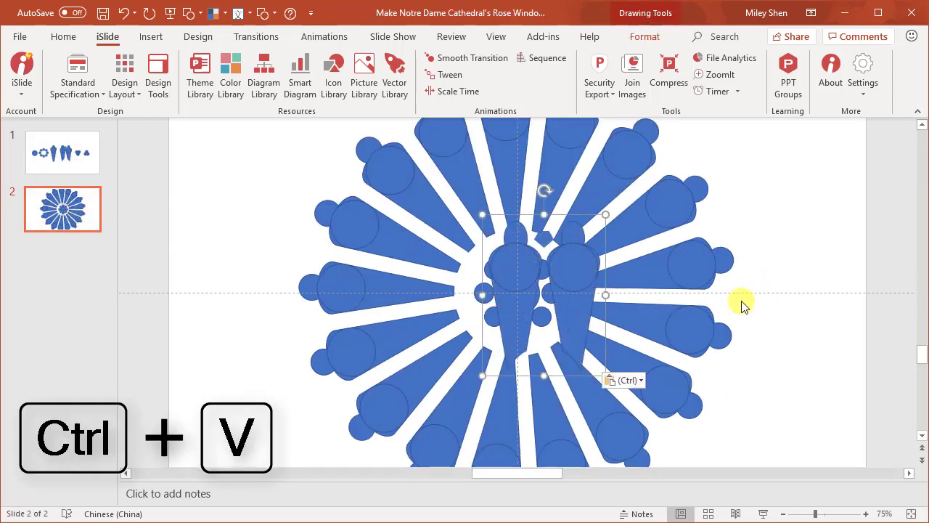
left_click_drag(560, 272, 542, 278)
Step: Arrange the petal pair in a circular layout of 17 autorotated copies
scroll(543, 356, "up", 5)
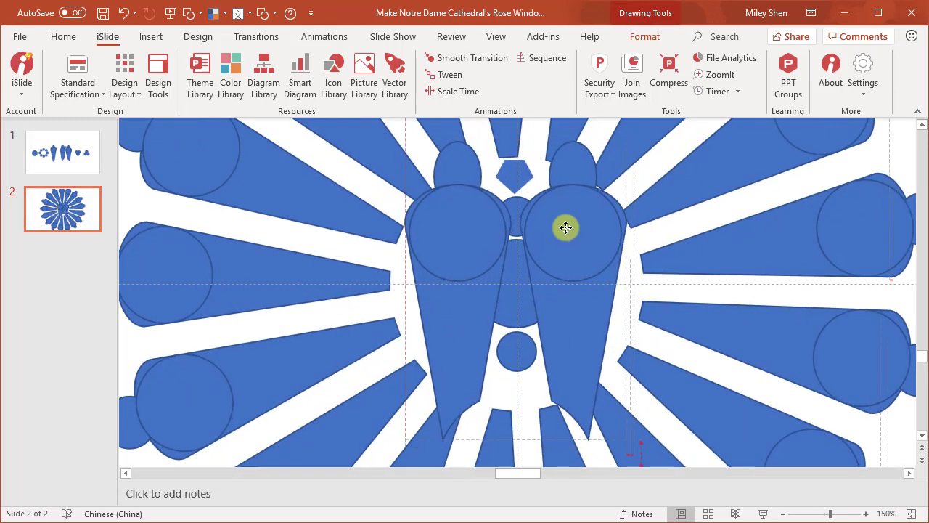
scroll(674, 317, "down", 5)
scroll(533, 286, "down", 3)
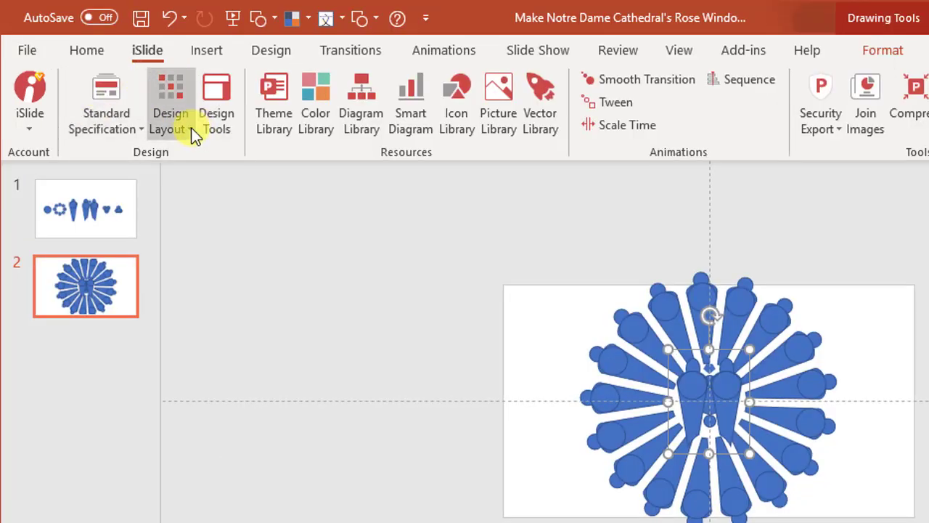
left_click(190, 127)
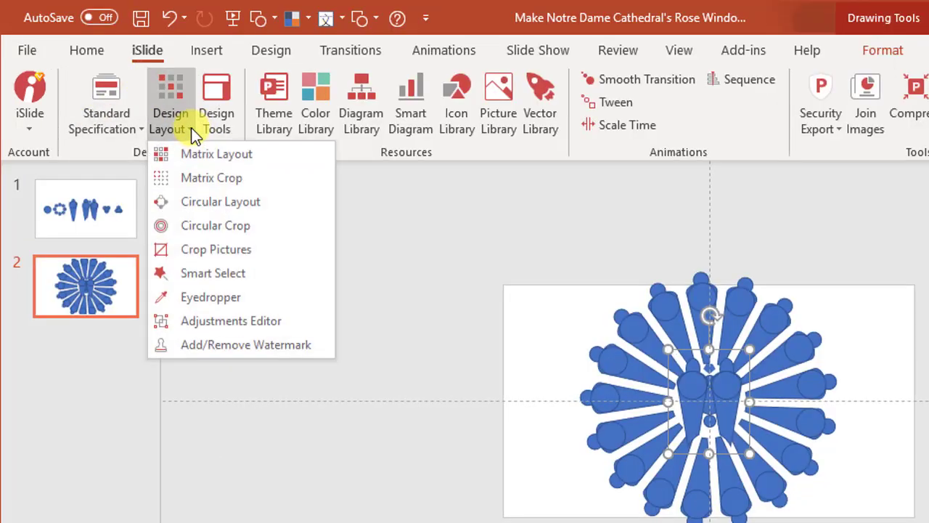
left_click(232, 203)
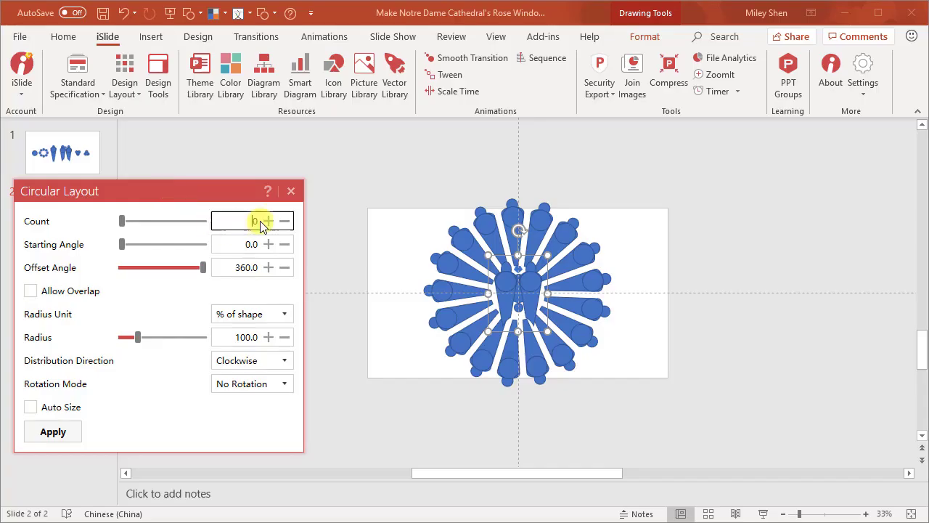
type("17")
left_click(254, 383)
left_click(266, 415)
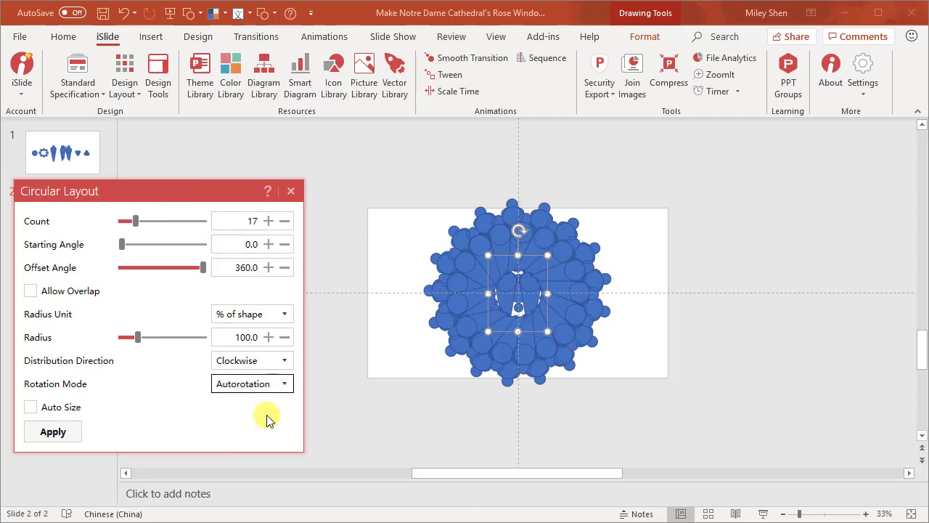
left_click_drag(151, 341, 165, 338)
Step: Set the petal ring radius to 280, raise its starting angle, and copy the clover group
double_click(245, 336)
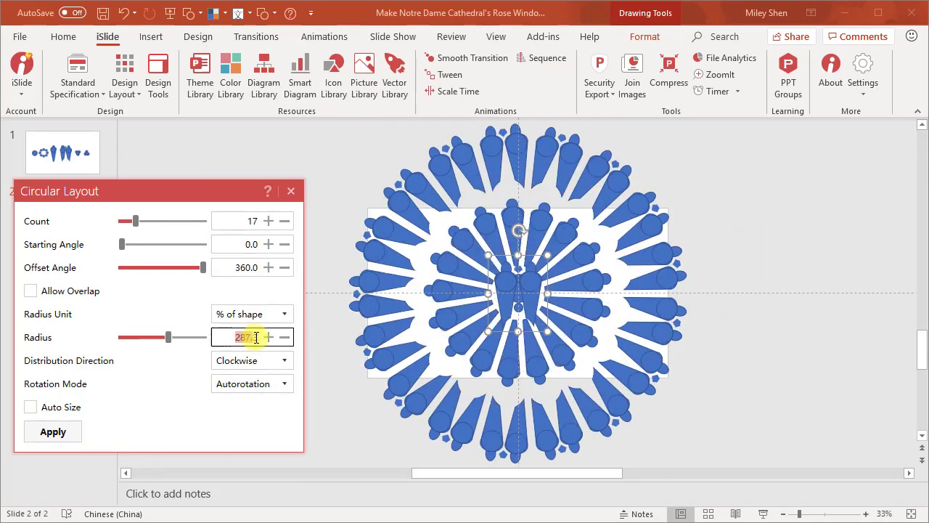
type("270")
left_click(270, 244)
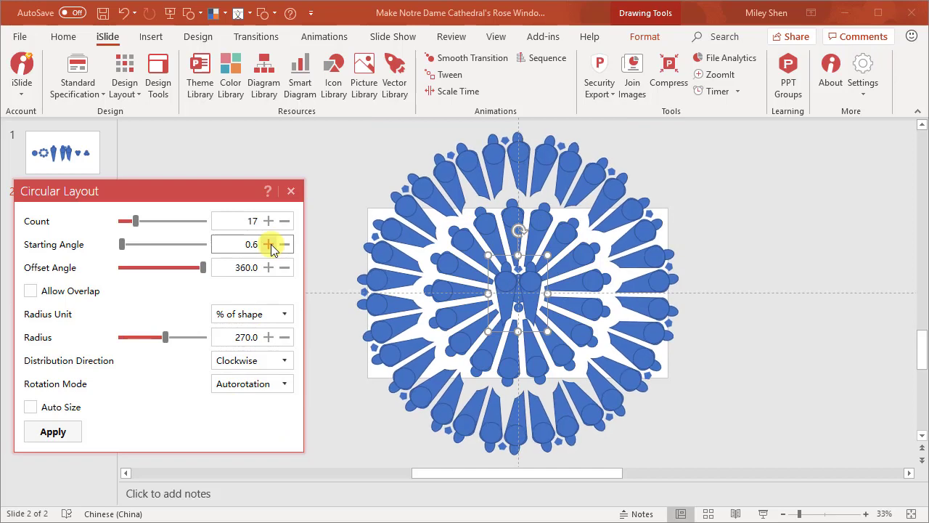
left_click(251, 336)
left_click(266, 338)
left_click(268, 243)
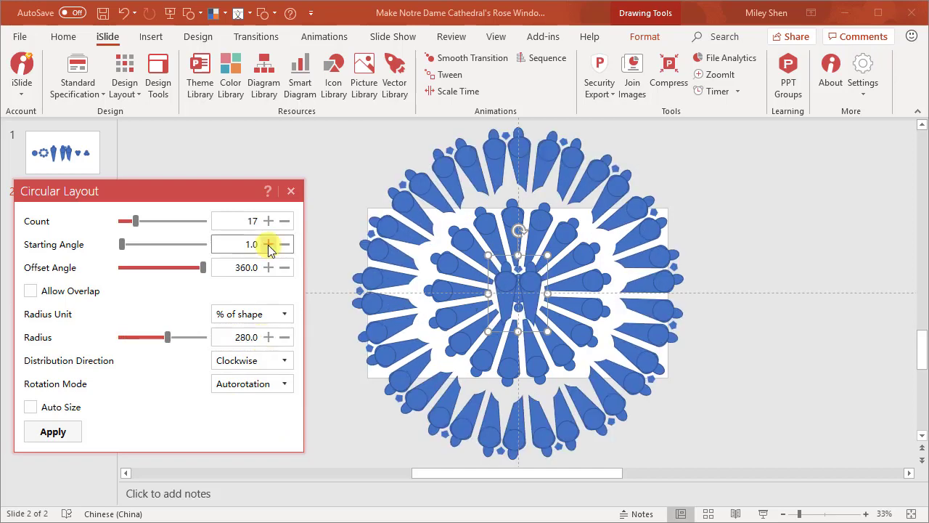
left_click(268, 244)
left_click(291, 190)
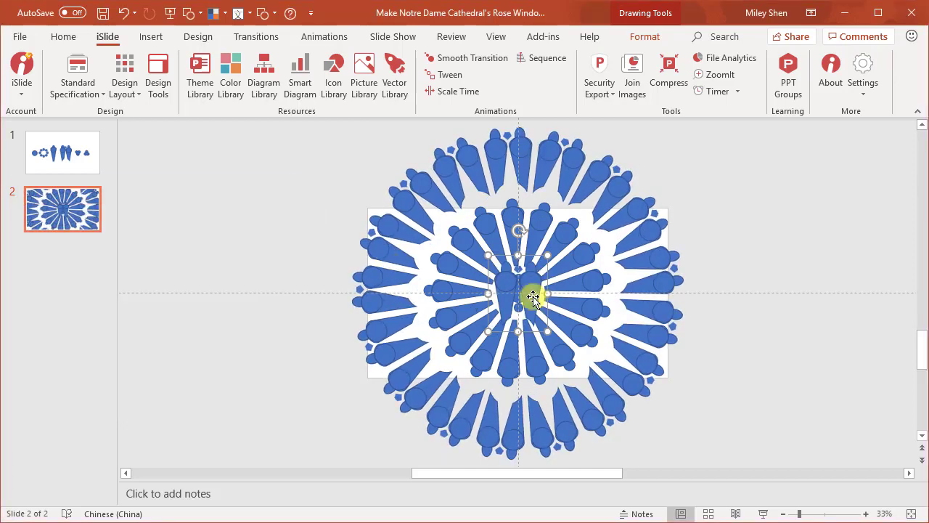
key("ctrl+c")
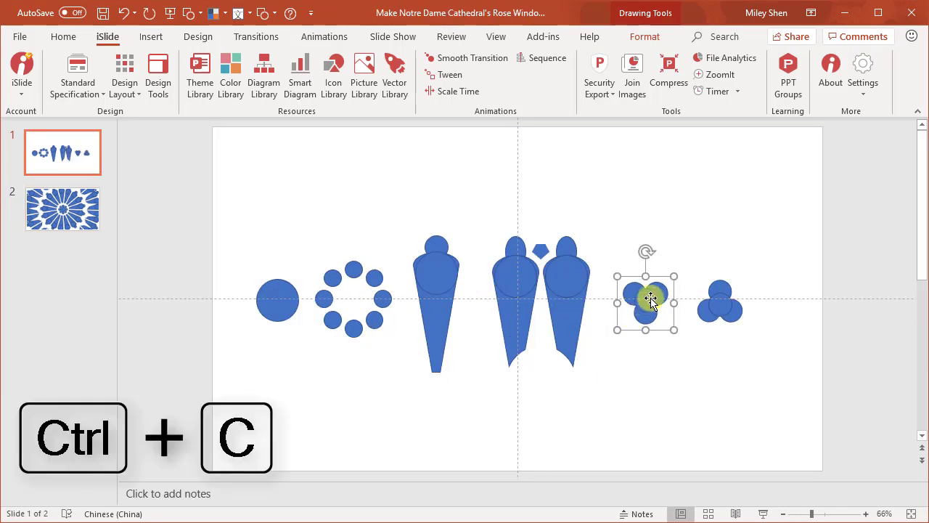
Step: Paste the clover group on slide 2 and move it to the rose's centre
left_click(85, 229)
key("ctrl+v")
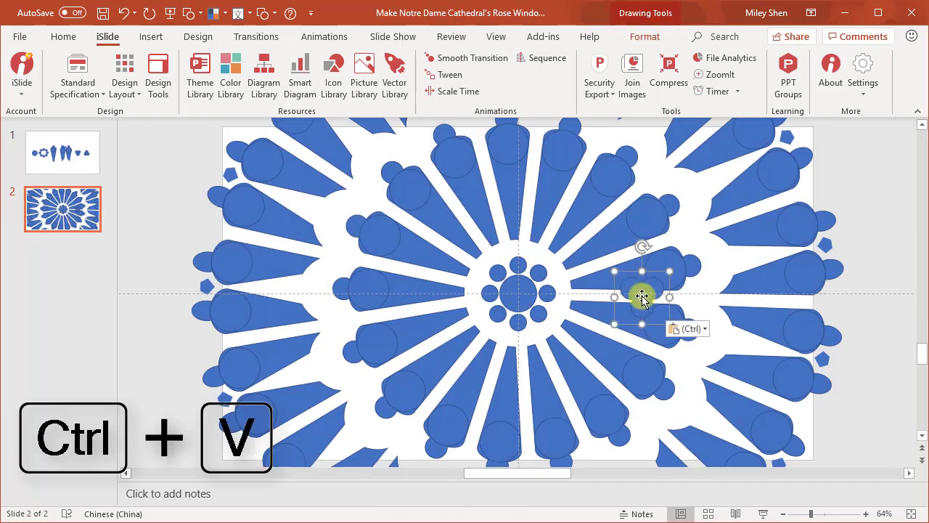
left_click_drag(639, 296, 517, 290)
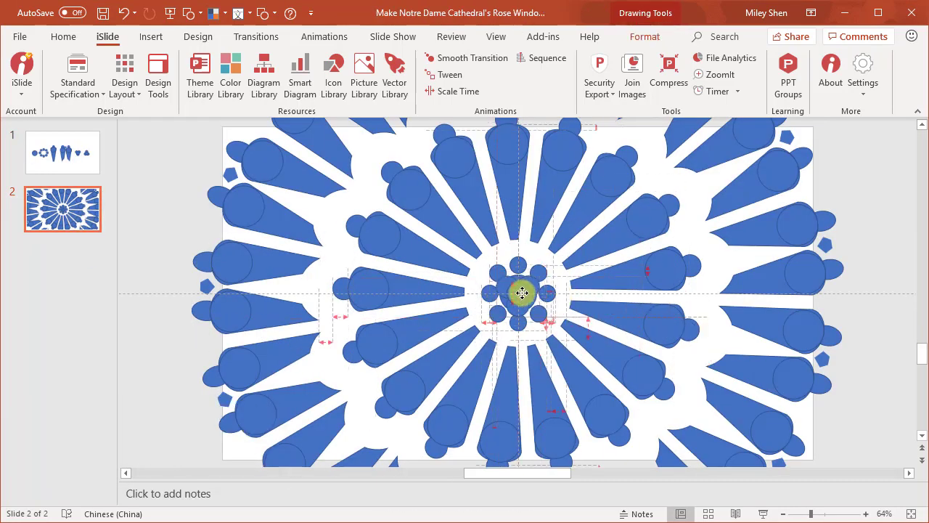
scroll(767, 311, "down", 5, "ctrl")
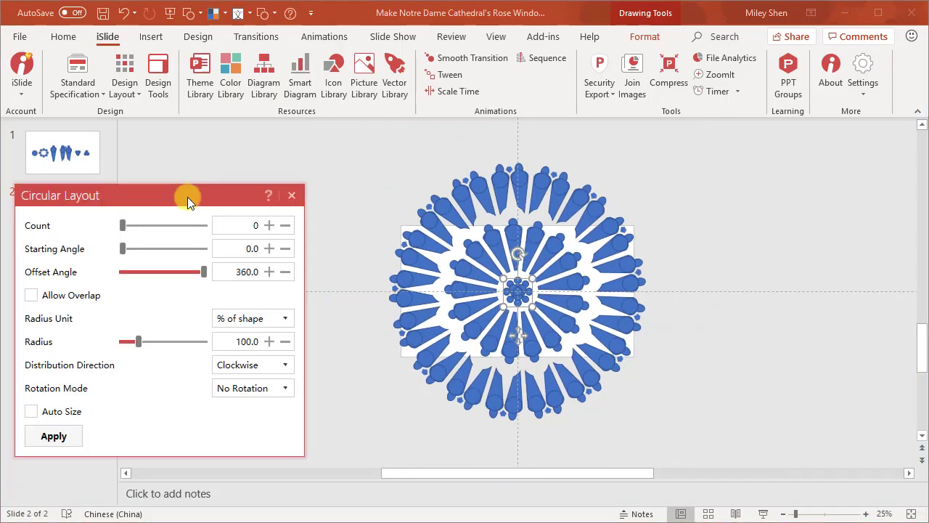
Step: Lay the clover out circularly: count 17, Autorotation, radius 210 mm
double_click(262, 225)
type("17")
left_click(272, 387)
left_click(254, 424)
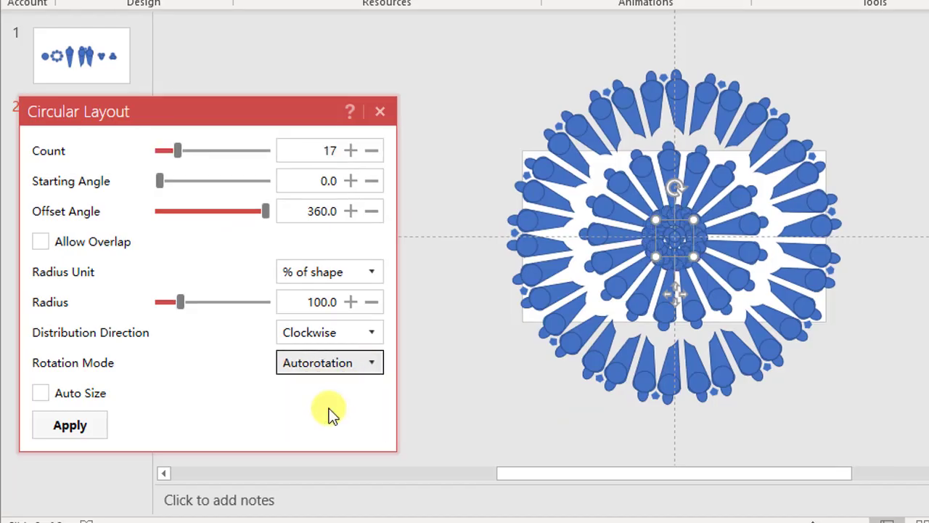
left_click(330, 271)
left_click(338, 317)
double_click(333, 302)
type("21")
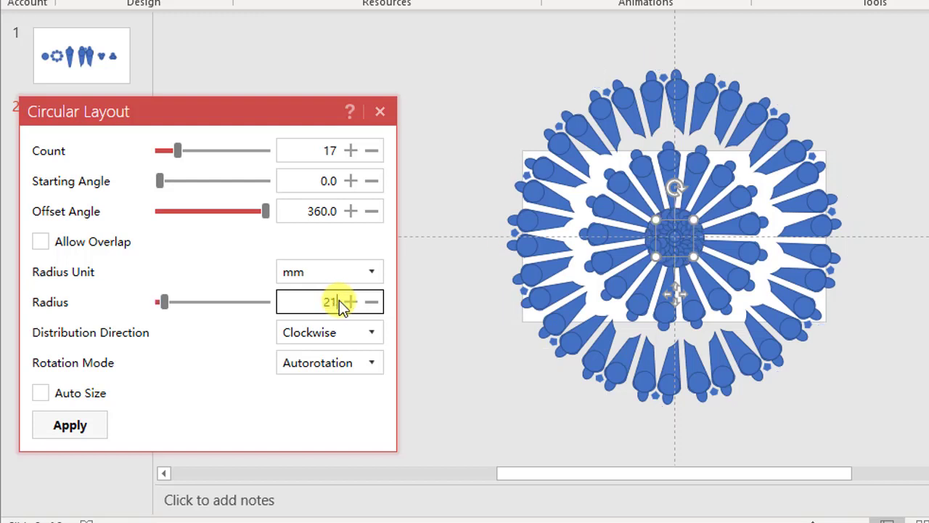
type("0")
Step: Set the starting angle to 11.7 and radius to 205, then apply the clover ring
double_click(339, 180)
type("2")
left_click(351, 181)
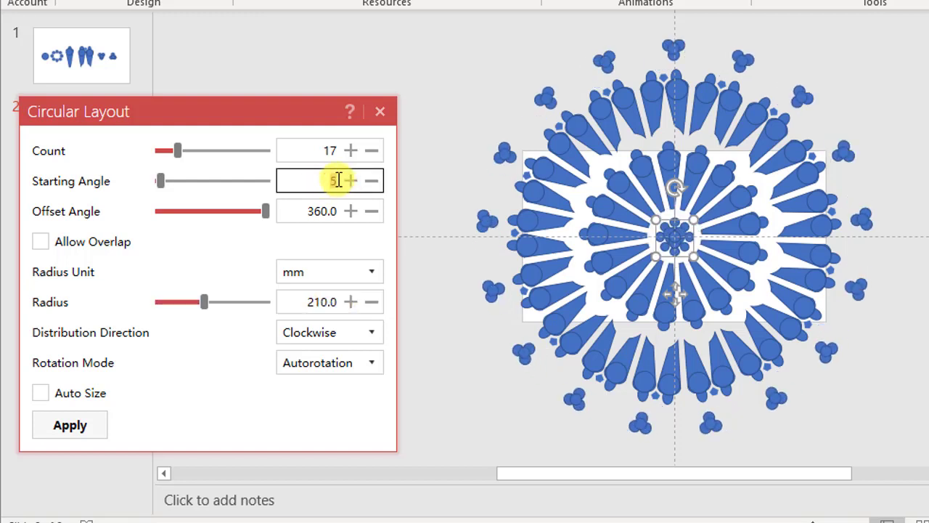
left_click(351, 180)
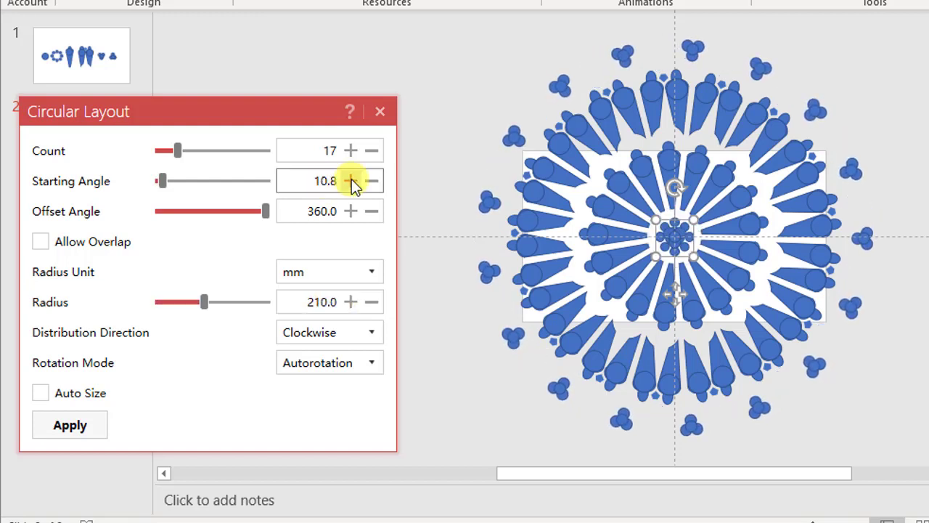
left_click(351, 181)
left_click(351, 180)
left_click(352, 181)
left_click(352, 180)
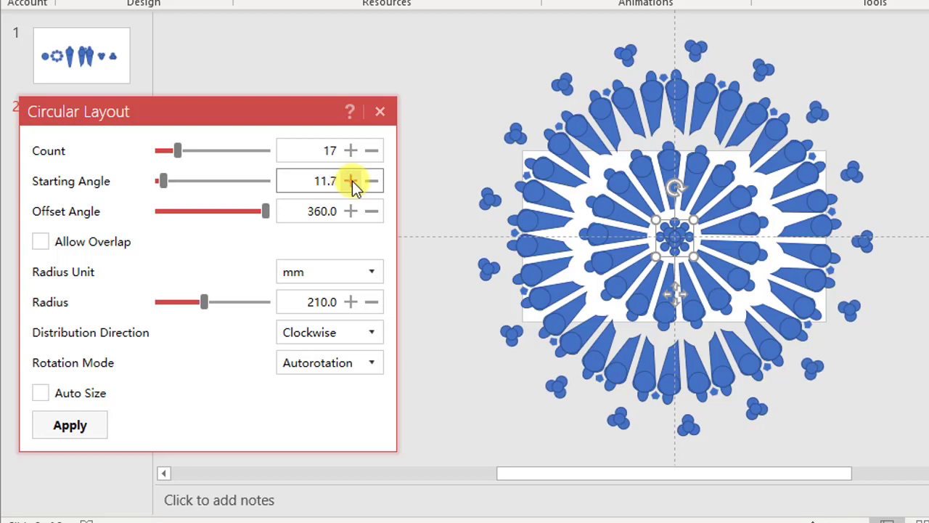
triple_click(338, 302)
key("BackSpace")
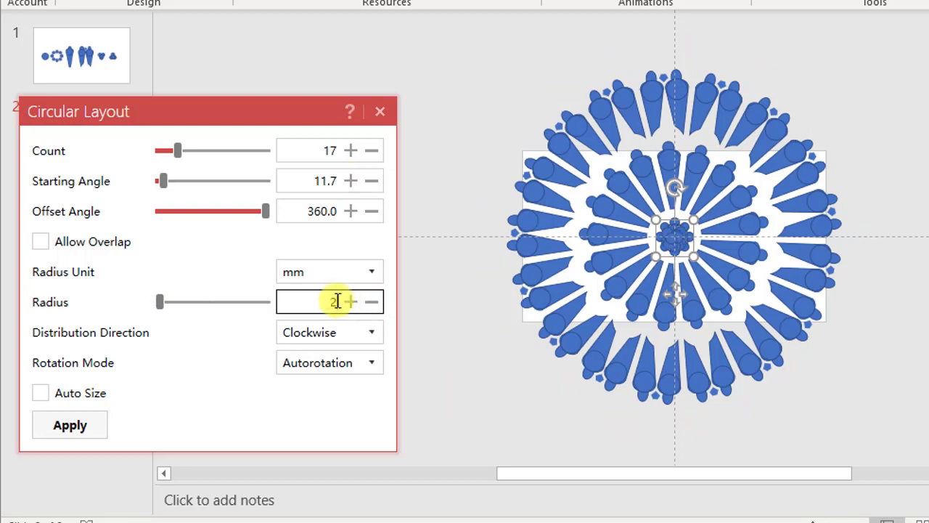
type("205")
left_click(380, 112)
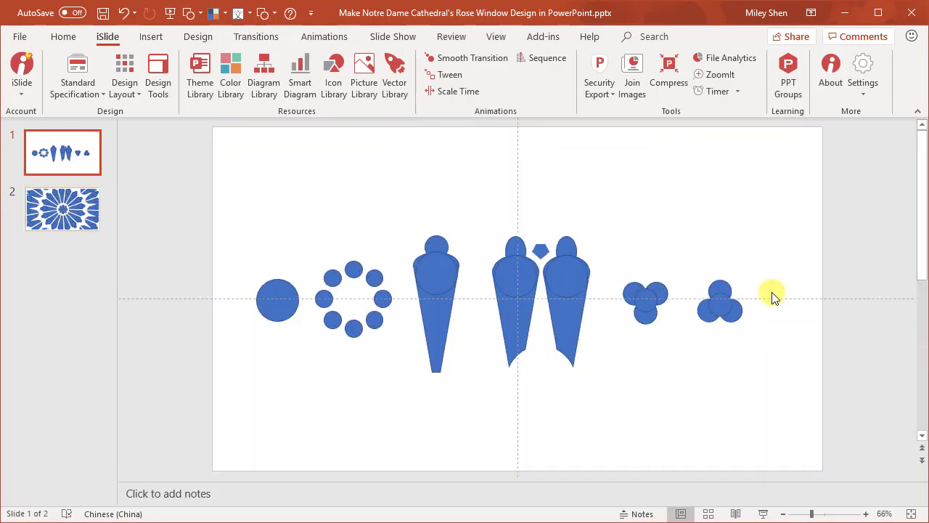
Step: Copy the right-hand clover cluster from slide 1 and centre it in slide 2's rose
left_click(717, 304)
key("ctrl+c")
key("Page_Down")
key("ctrl+v")
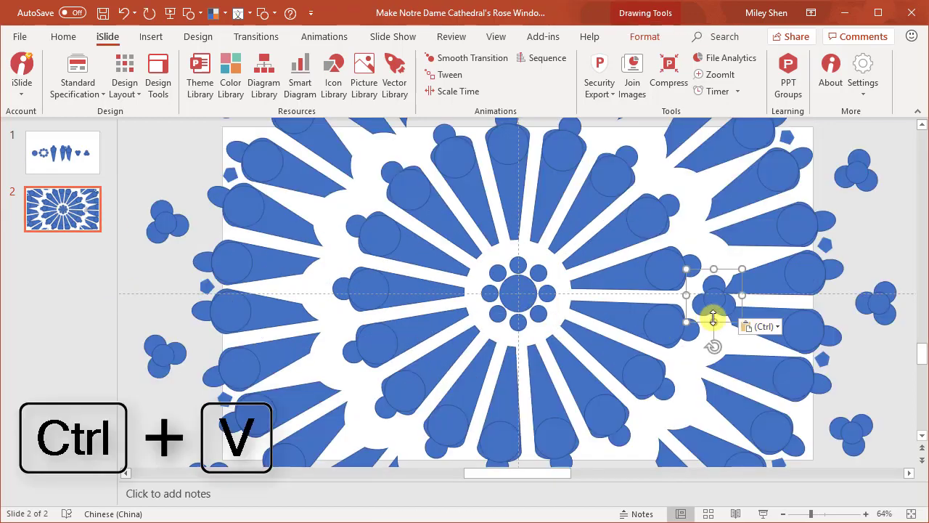
left_click_drag(712, 317, 521, 292)
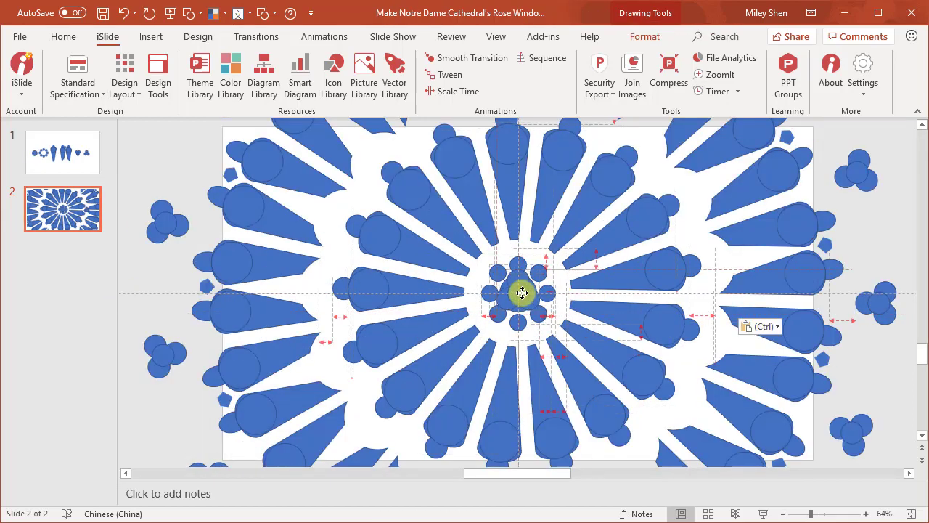
scroll(570, 322, "down", 2)
scroll(573, 322, "down", 2)
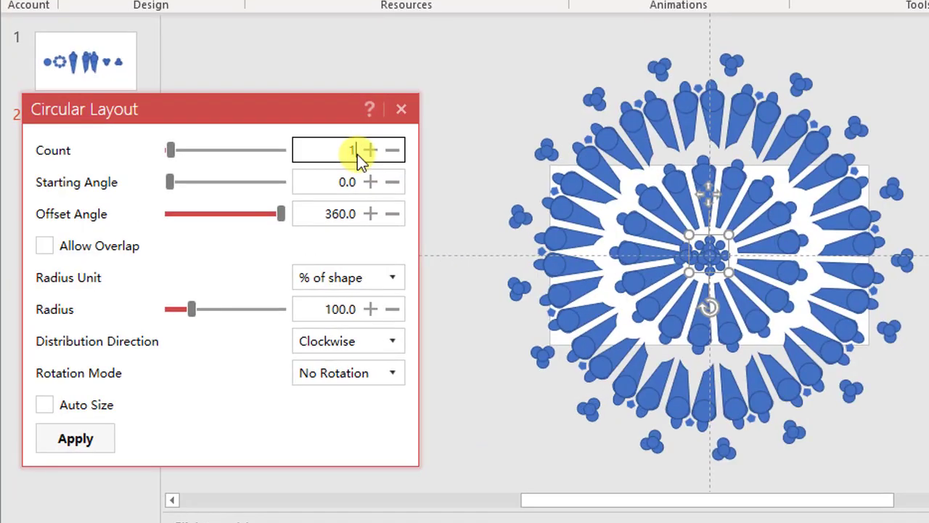
Step: Set the circular layout to count 17, Autorotation and a 205 mm radius
type("7")
left_click(392, 372)
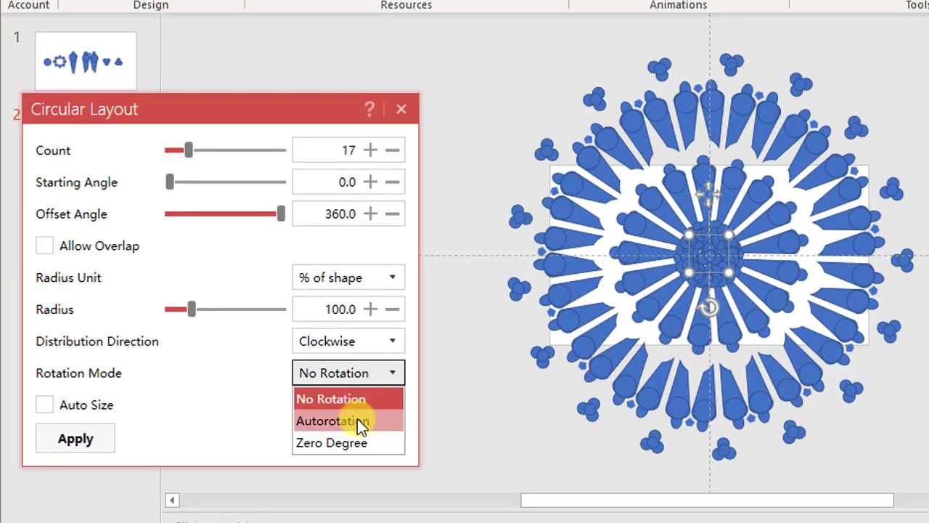
left_click(357, 418)
left_click(392, 277)
left_click(341, 326)
double_click(354, 309)
type("205")
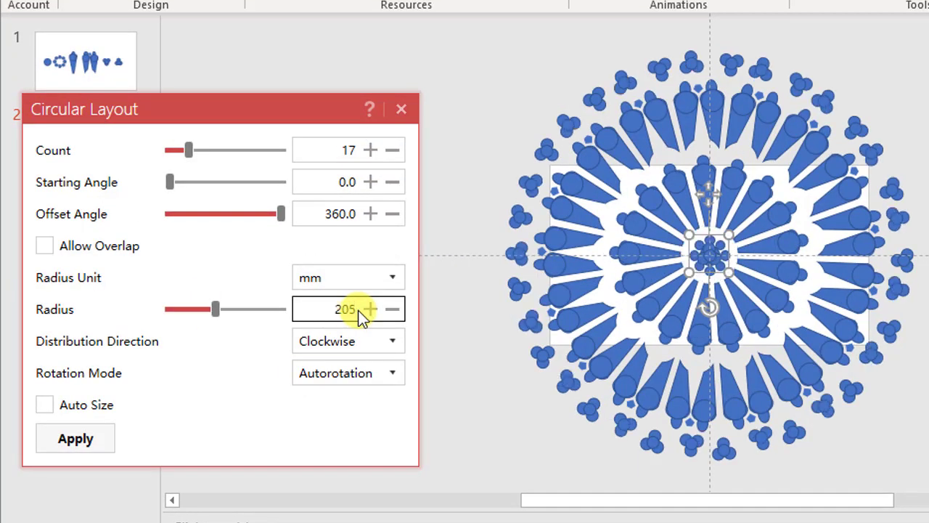
Step: Step the starting angle up to rotate the second clover ring
left_click(371, 181)
left_click(370, 181)
left_click(370, 182)
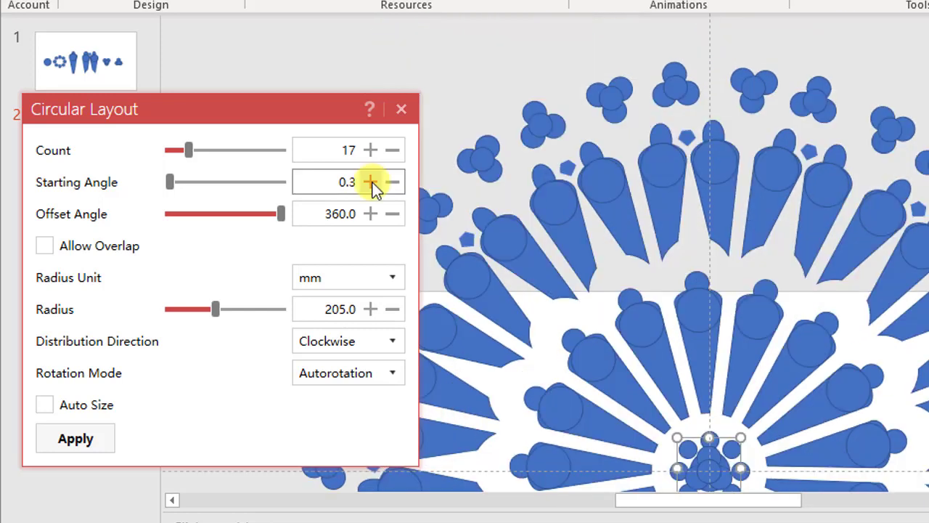
left_click(370, 182)
left_click(371, 181)
left_click(371, 182)
left_click(371, 181)
left_click(371, 181)
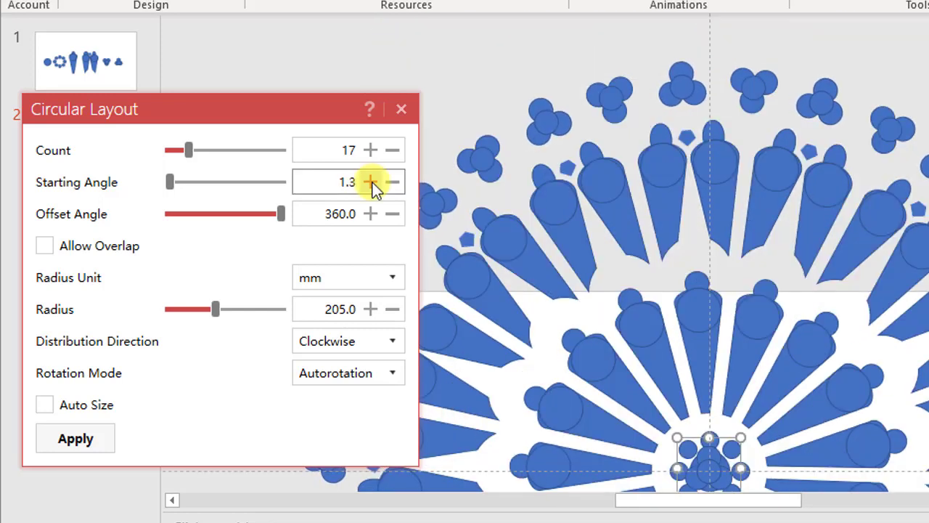
left_click(370, 181)
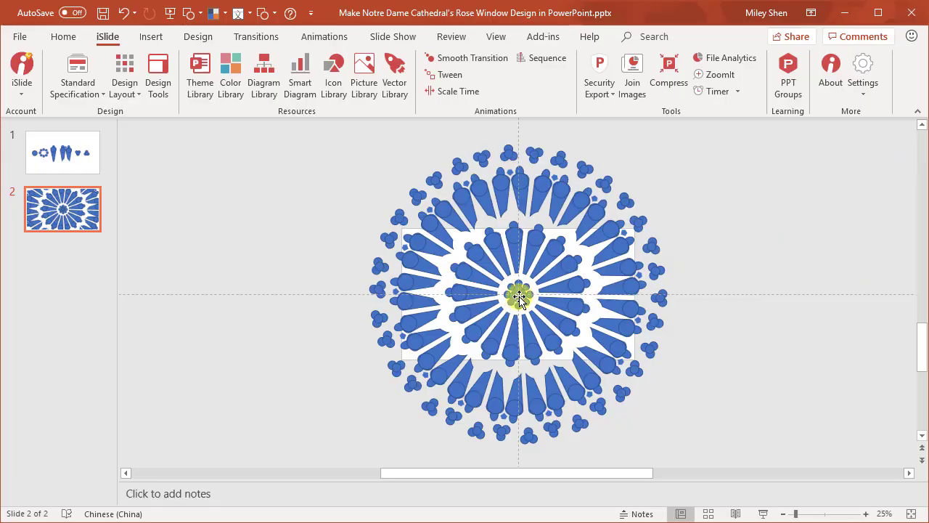
Step: Select every shape on slide 2 and set their fill to No Fill, leaving outlines
scroll(579, 333, "up", 2)
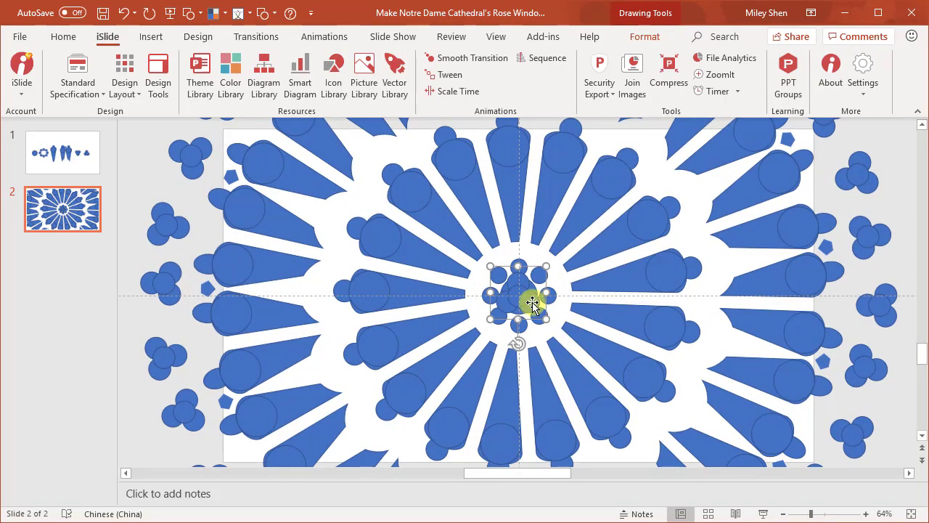
key("Escape")
scroll(517, 321, "down", 4)
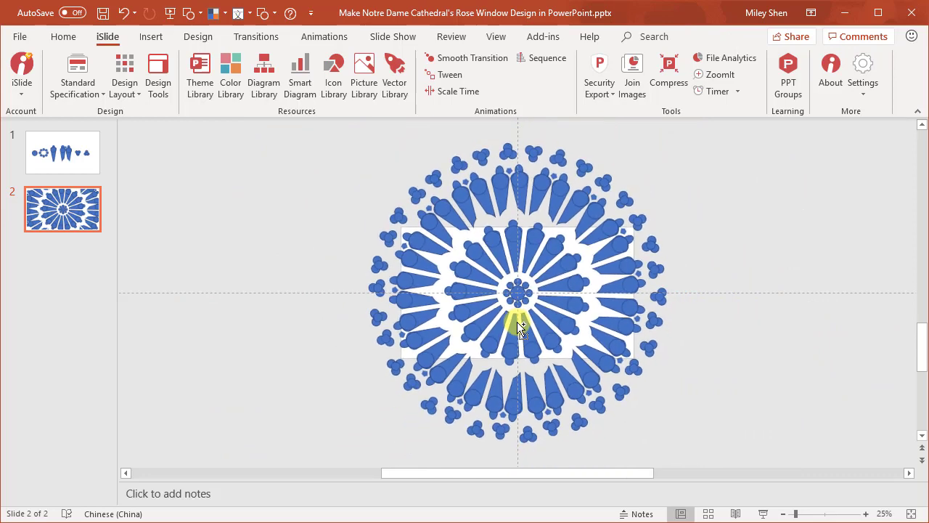
key("ctrl+a")
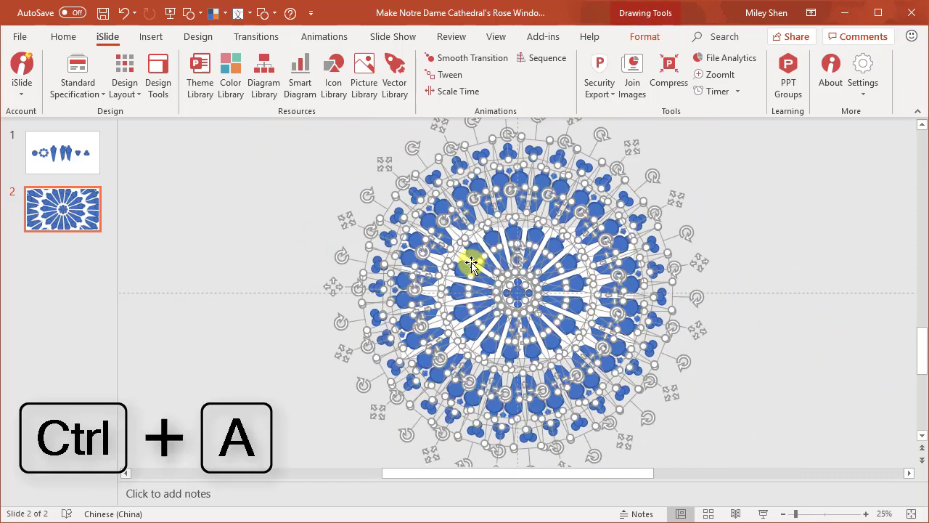
right_click(472, 265)
left_click(517, 227)
left_click(538, 370)
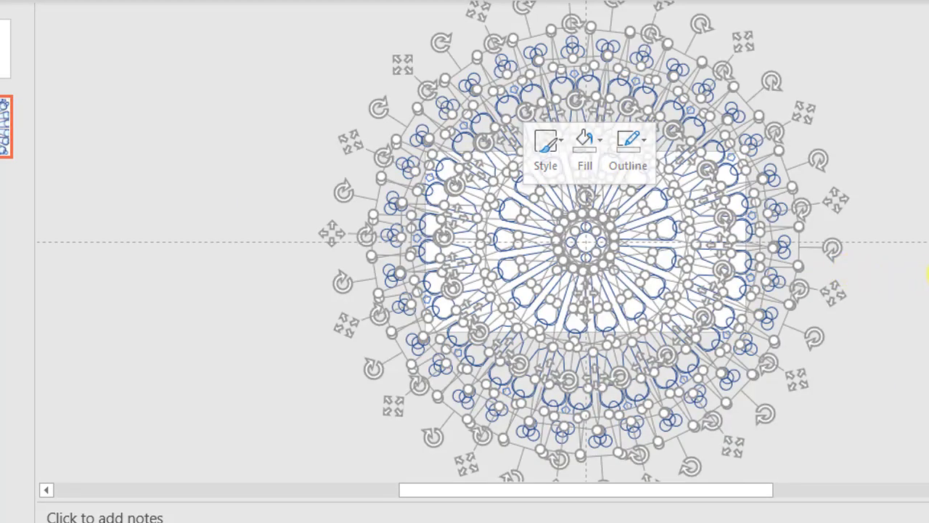
left_click(777, 316)
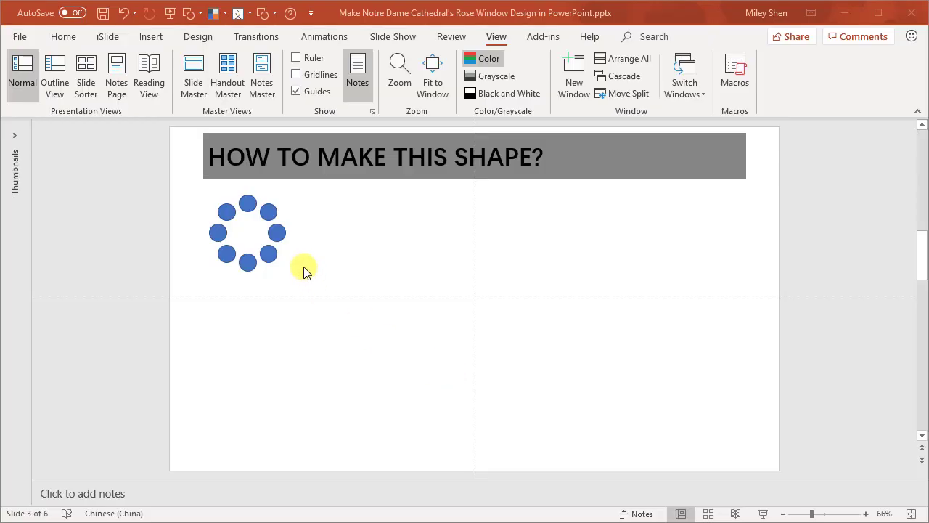
Step: Draw a small circle and arrange it into a circular layout of 8 with radius 144.6
left_click_drag(452, 305, 475, 327)
left_click(456, 274)
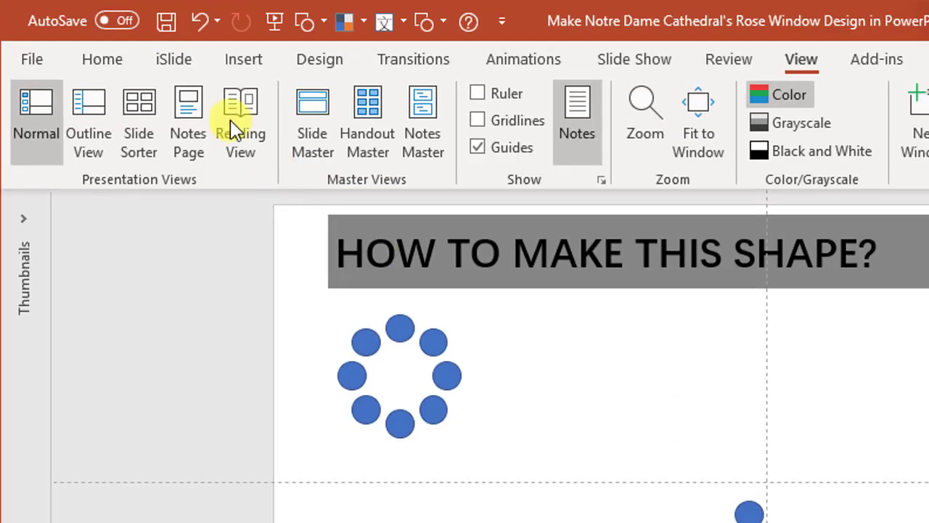
left_click(173, 58)
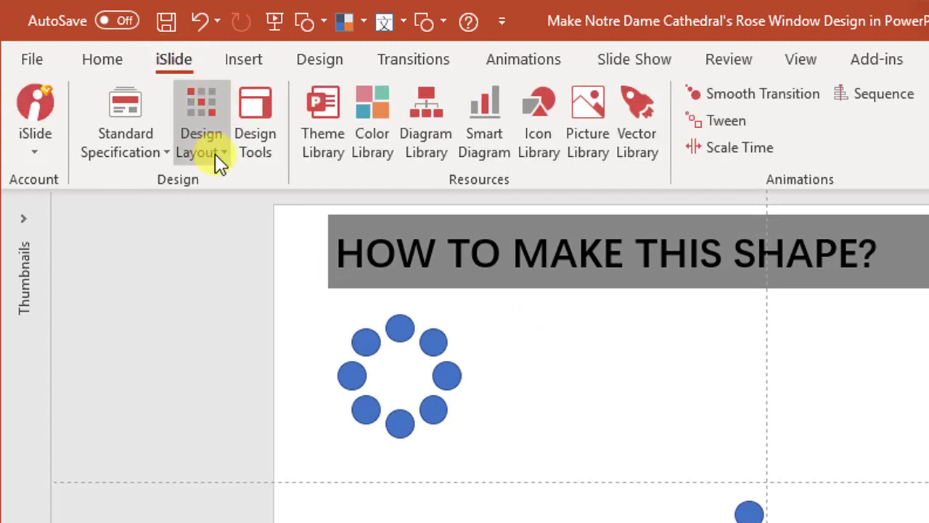
left_click(215, 155)
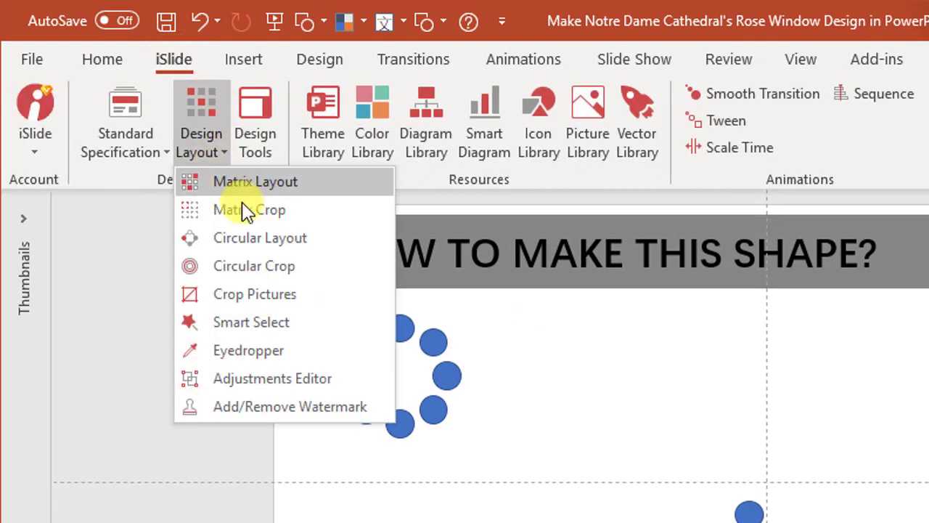
left_click(249, 234)
left_click(377, 164)
left_click(376, 164)
left_click(377, 164)
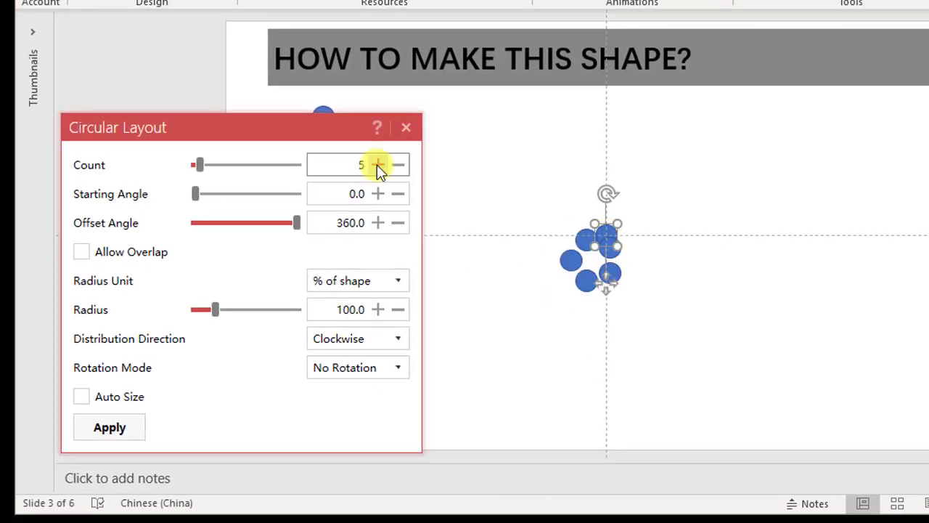
left_click(376, 164)
left_click(377, 164)
left_click(377, 164)
left_click_drag(215, 309, 230, 318)
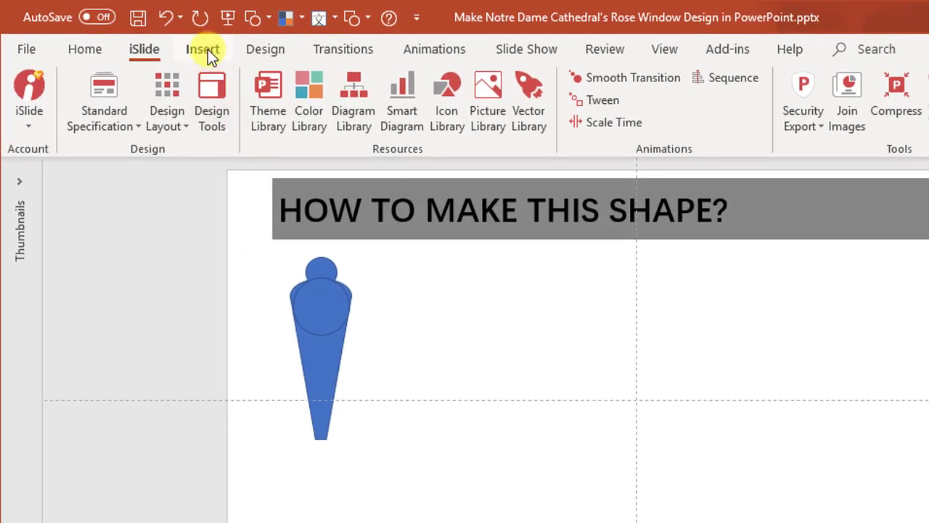
Step: Insert a pie wedge, flip it vertically, and set its adjustments to 0 and -170
left_click(207, 49)
left_click(306, 121)
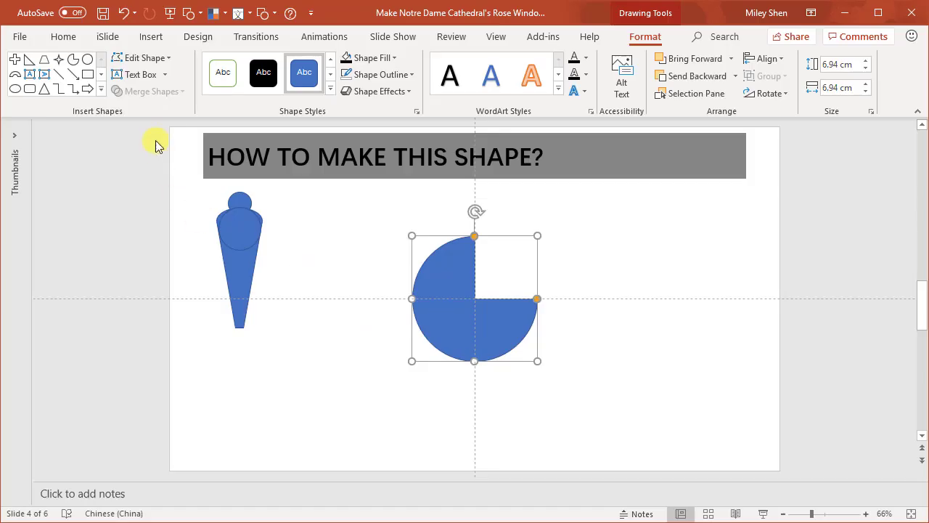
left_click(108, 37)
left_click(169, 109)
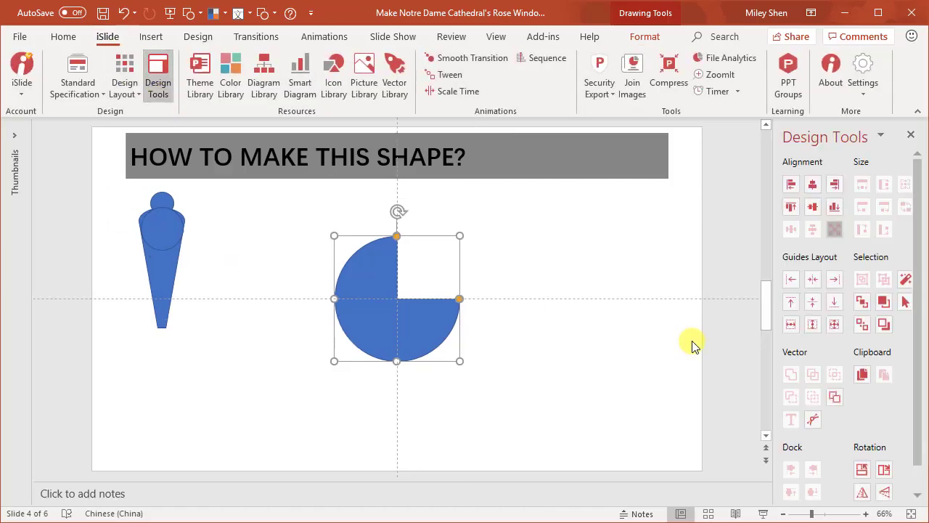
left_click(870, 450)
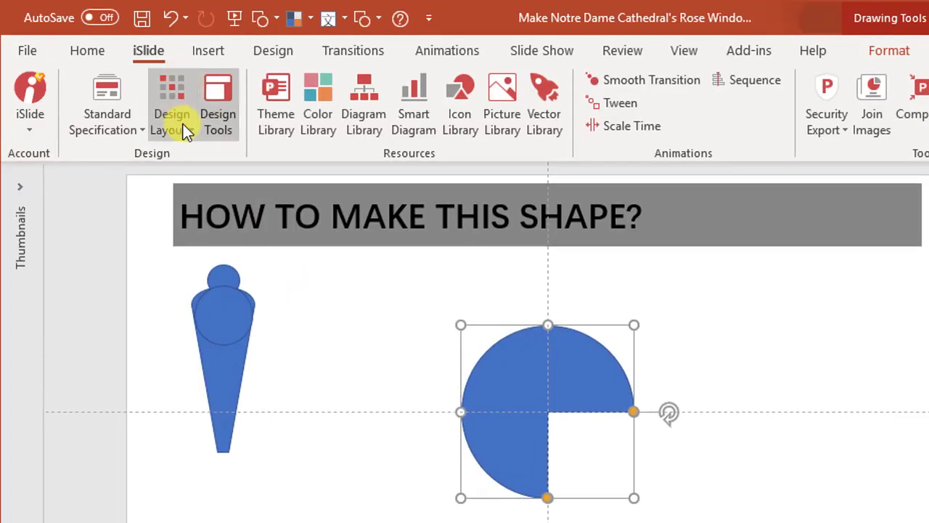
left_click(183, 124)
left_click(223, 320)
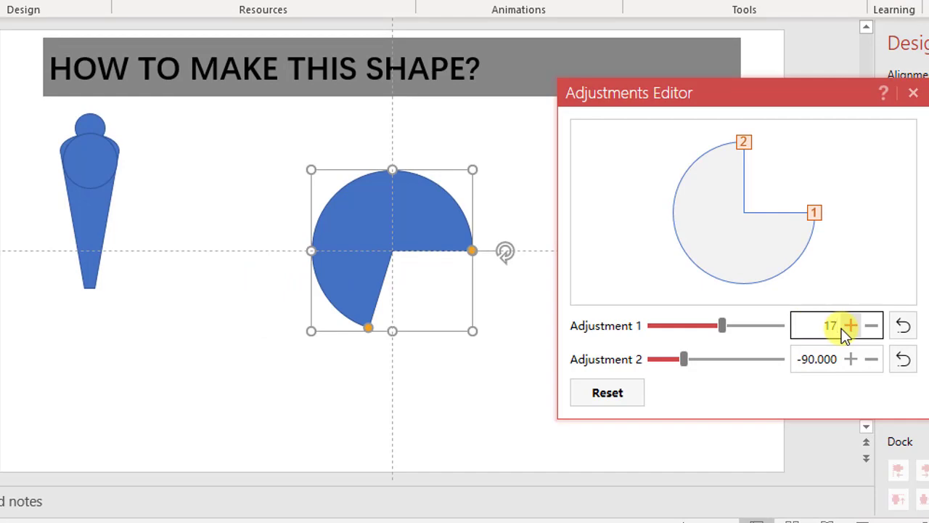
type("0")
key("Tab")
type("-170")
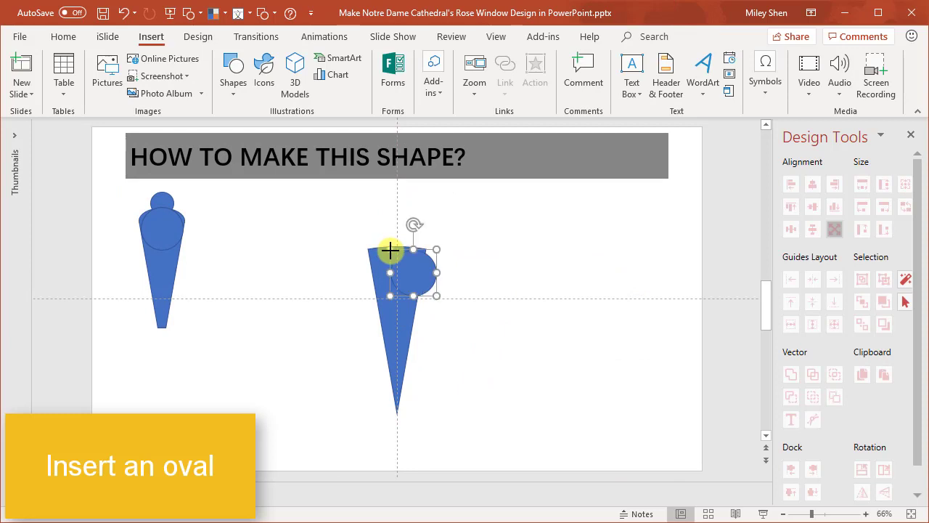
Step: Centre the oval on the wedge, Union them into a cone, then Subtract the rectangle to flatten its base
mouse_move(389, 250)
left_mouse_down()
mouse_move(405, 245)
mouse_move(429, 278)
mouse_move(396, 250)
mouse_move(395, 228)
left_mouse_up()
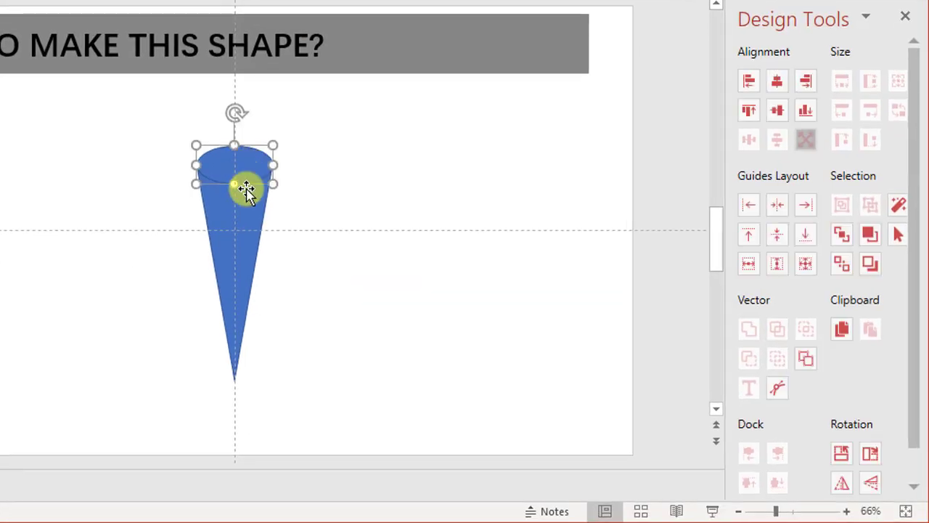
left_click(246, 238, "shift")
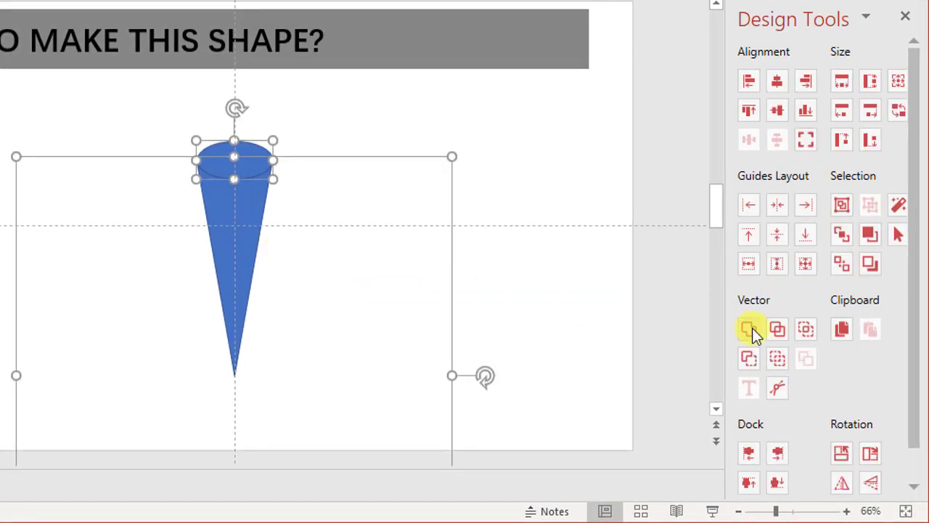
left_click(748, 329)
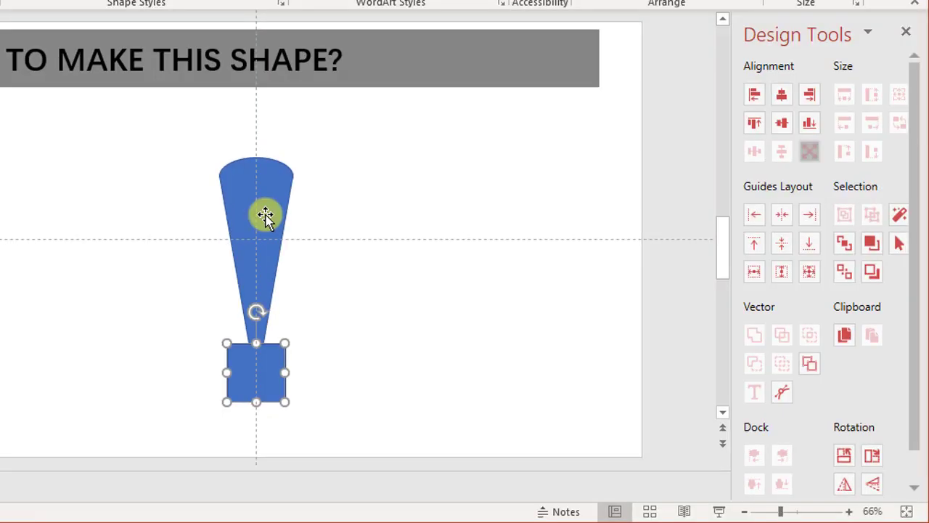
left_click(265, 216)
left_click(268, 372, "shift")
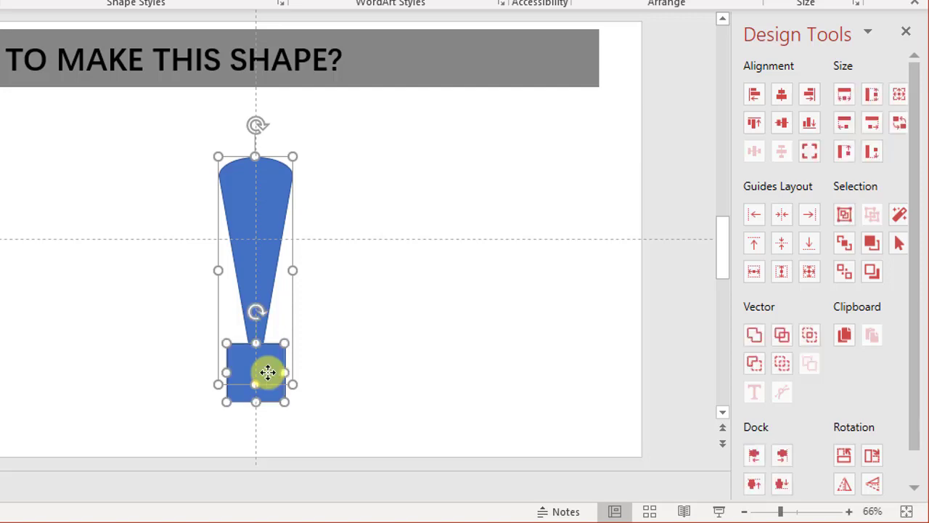
left_click(751, 365)
Step: Draw a small circle at the cone's top, send it backward, and add another small circle
left_click_drag(391, 234, 415, 256)
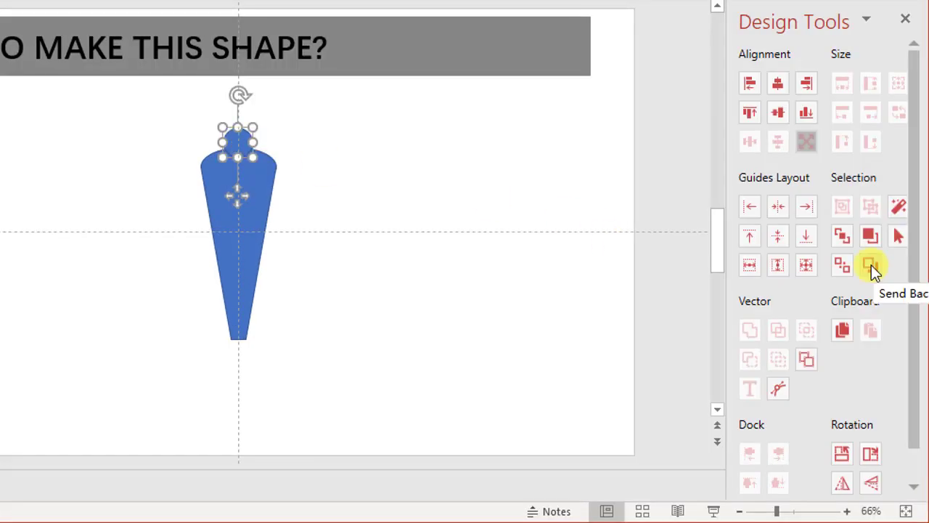
left_click(871, 265)
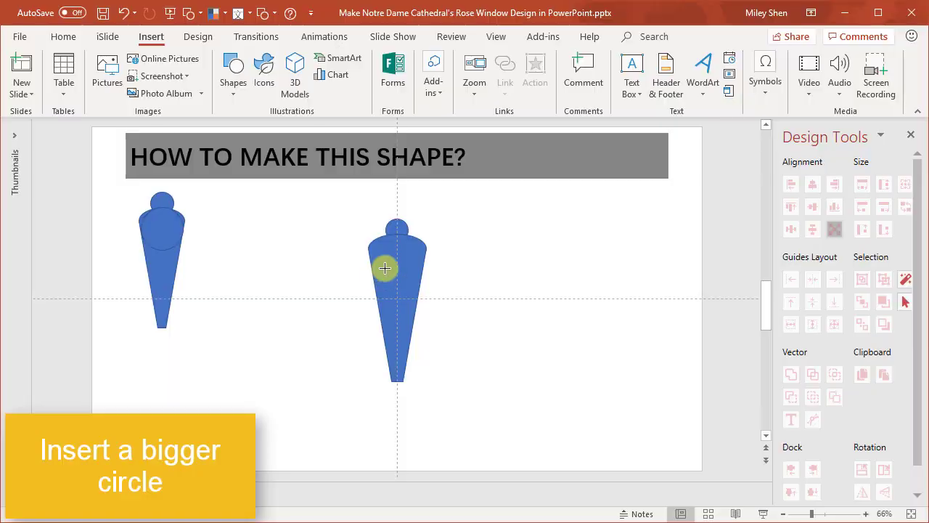
left_click_drag(384, 266, 409, 291)
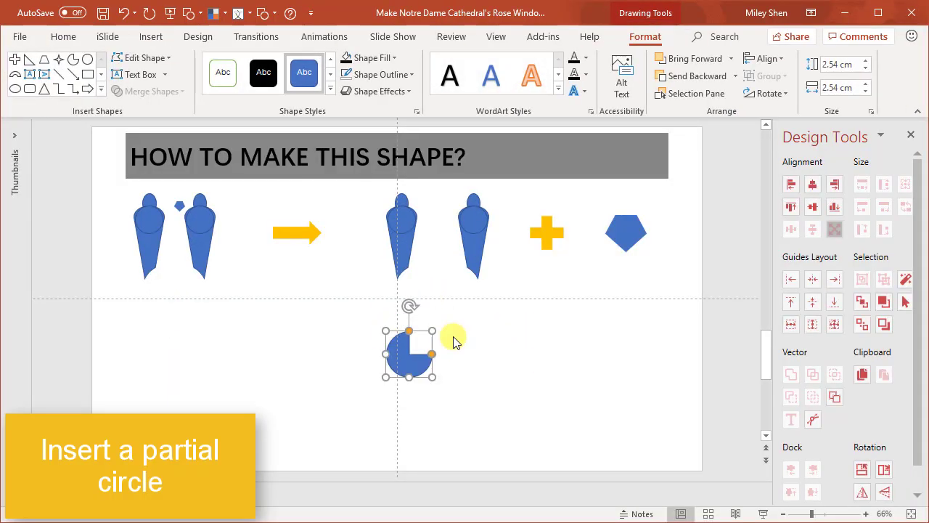
Step: Enlarge the partial circle, rotate it 90°, adjust it in the Adjustments Editor, and centre the oval on top
left_click_drag(386, 331, 446, 425)
left_click(883, 469)
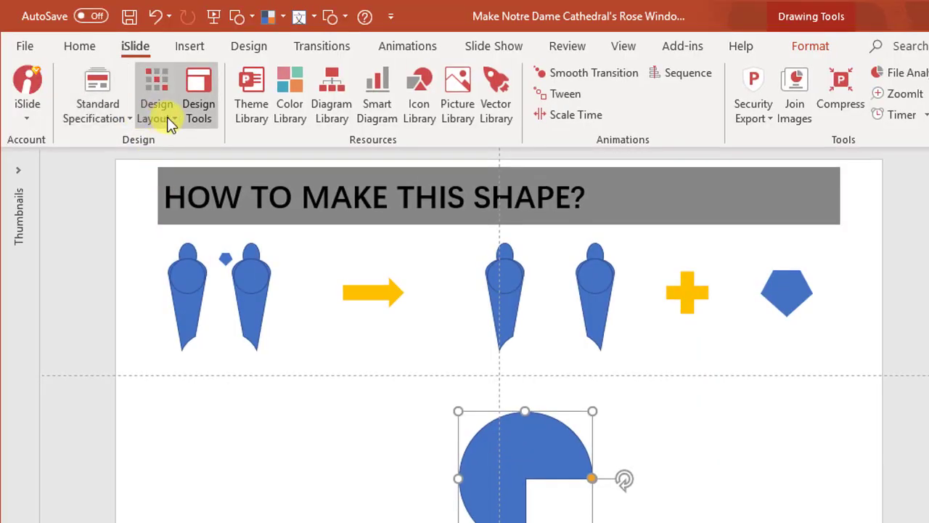
left_click(168, 118)
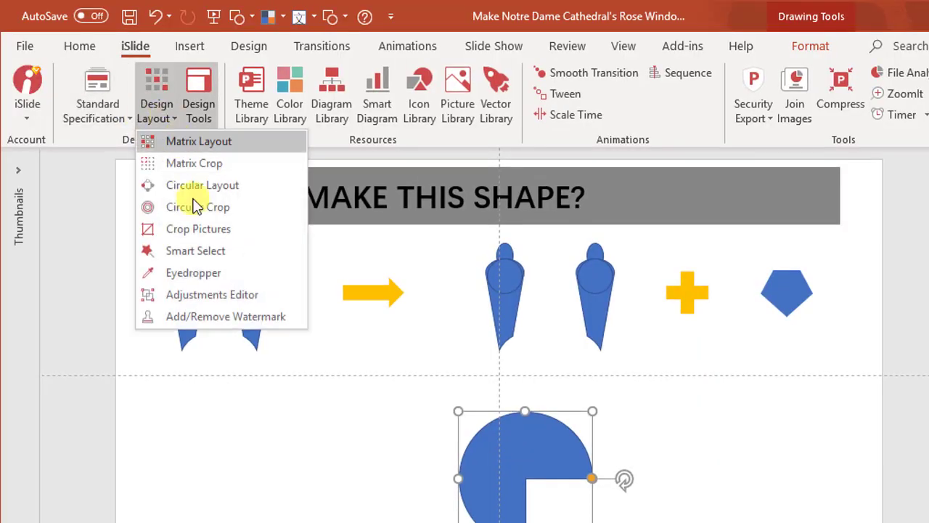
left_click(203, 295)
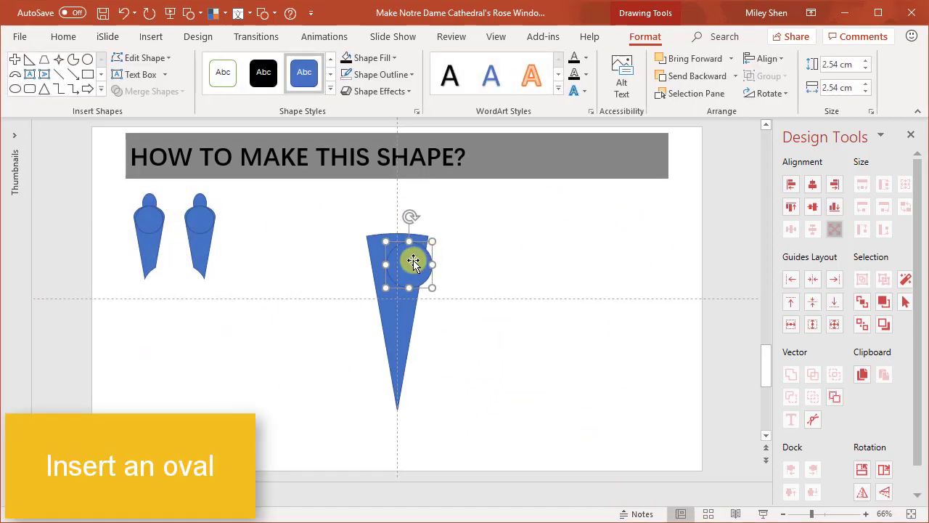
mouse_move(413, 262)
left_mouse_down()
mouse_move(415, 244)
mouse_move(427, 266)
mouse_move(397, 260)
mouse_move(419, 265)
left_mouse_up()
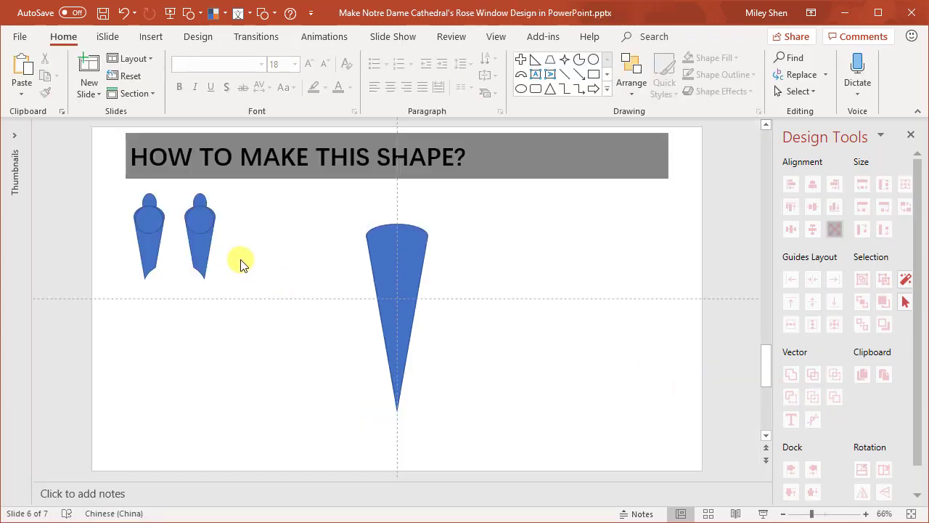
Step: Subtract a circle from the cone's tip to notch it, and shape a small tall oval head
left_click_drag(451, 369, 537, 447)
left_click_drag(485, 407, 407, 377)
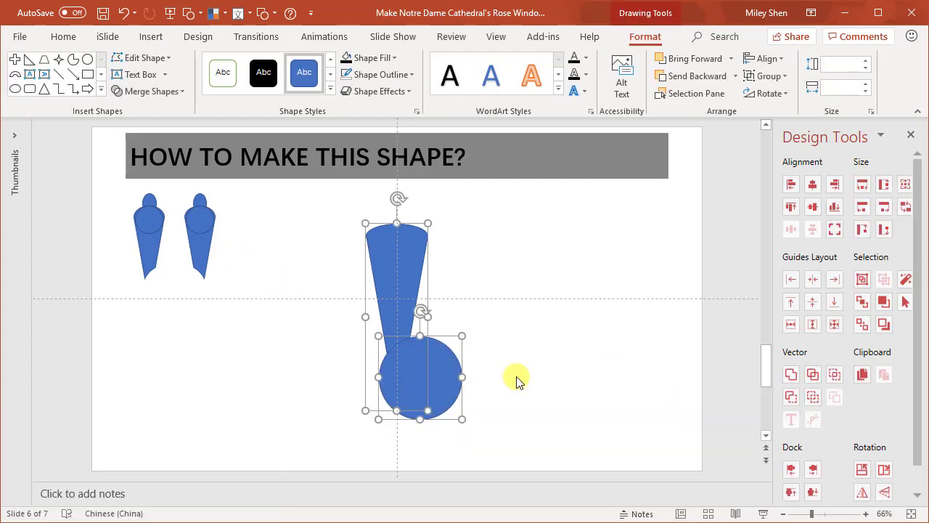
left_click(790, 396)
mouse_move(504, 306)
left_mouse_down()
mouse_move(505, 283)
mouse_move(488, 272)
mouse_move(397, 244)
mouse_move(407, 290)
mouse_move(415, 291)
left_mouse_up()
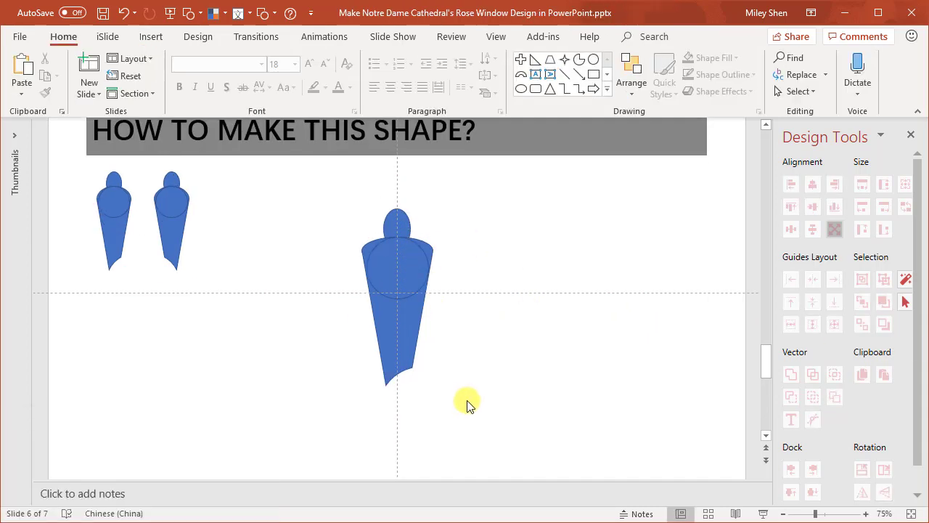
Step: Group all parts of the figure with Ctrl+G, duplicate it, and place the copy beside the original
left_click_drag(467, 405, 330, 180)
key("ctrl+g")
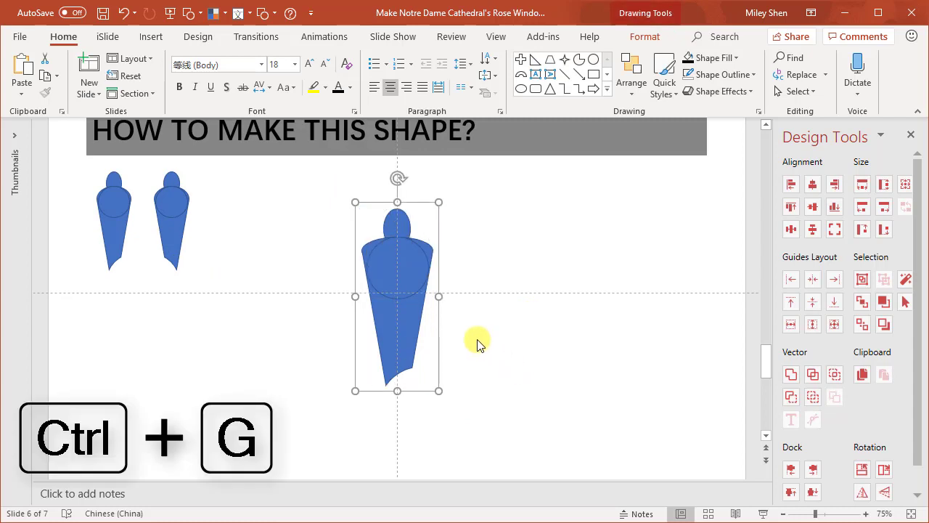
key("ctrl+d")
left_click_drag(410, 307, 477, 300)
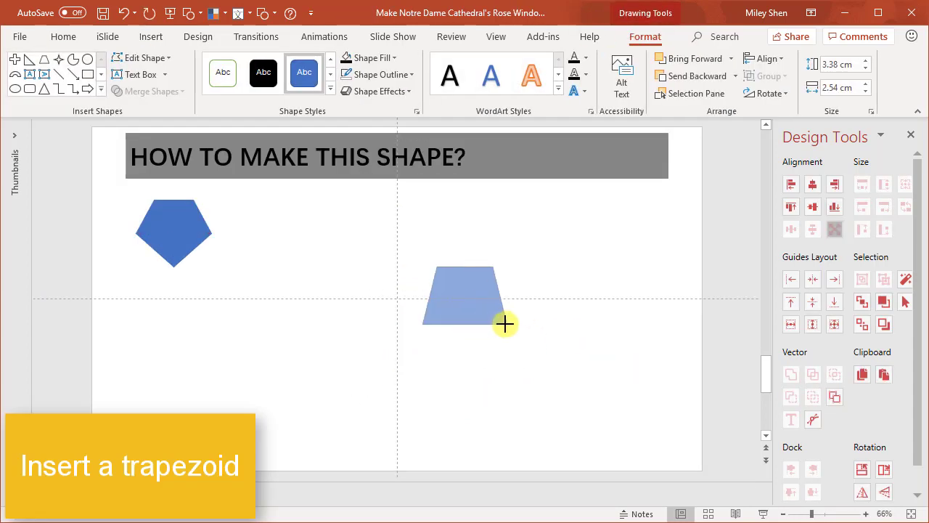
Step: Draw a trapezoid and stretch the triangle to its width, flipped upside down beneath it
left_click_drag(440, 282, 399, 292)
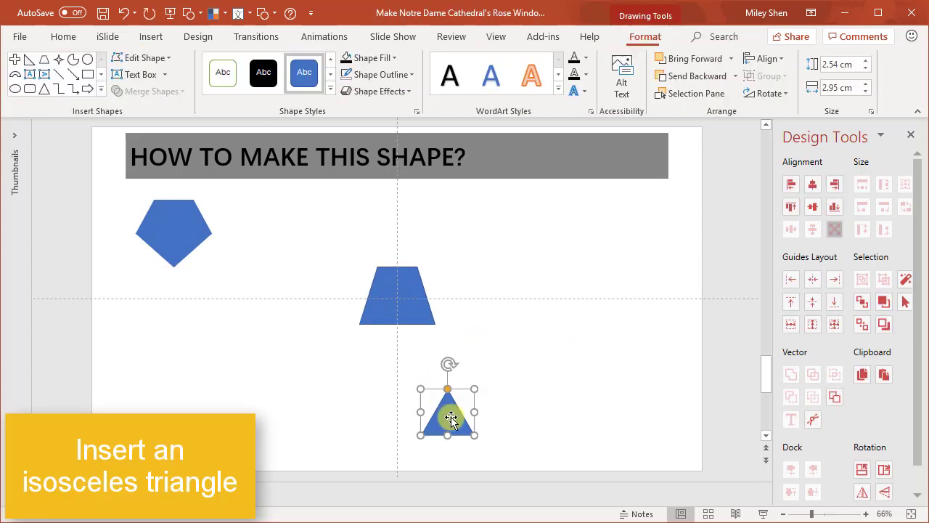
left_click(392, 290, "shift")
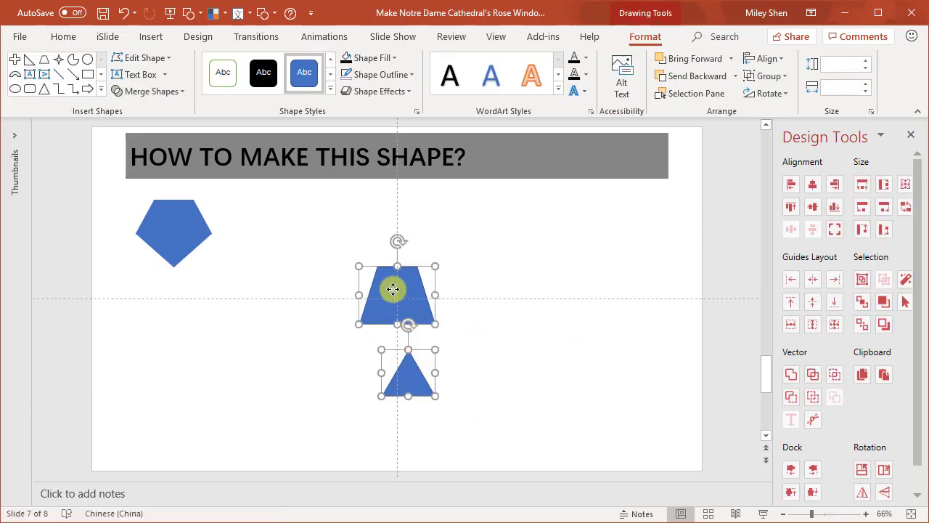
left_click(906, 186)
left_click(883, 491)
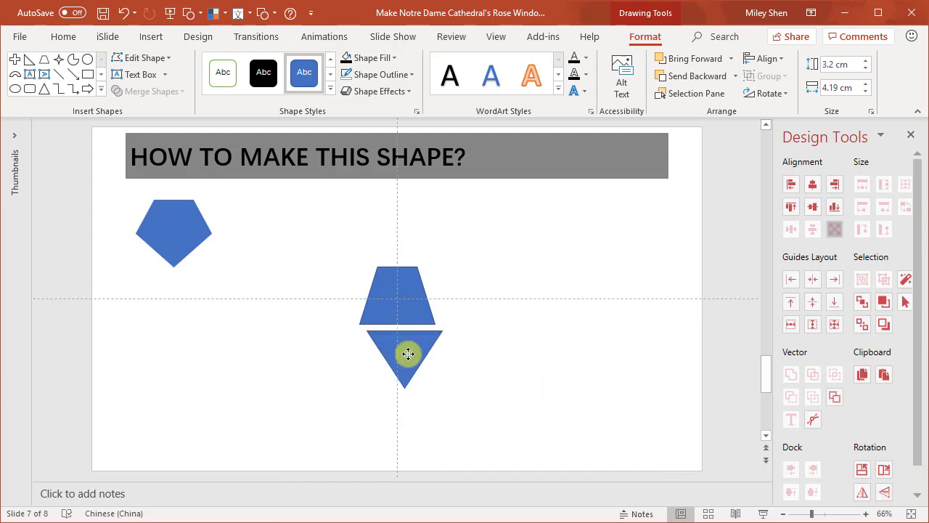
Step: Set No Outline on both the lower and upper shapes and select them together
left_click(478, 215)
left_click(481, 356)
right_click(369, 186)
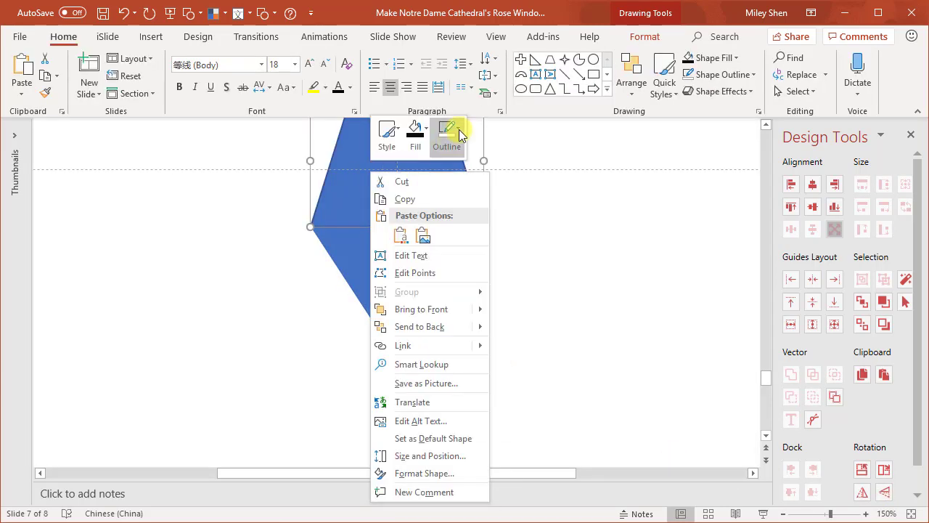
left_click(446, 134)
left_click(471, 278)
left_click(411, 253, "shift")
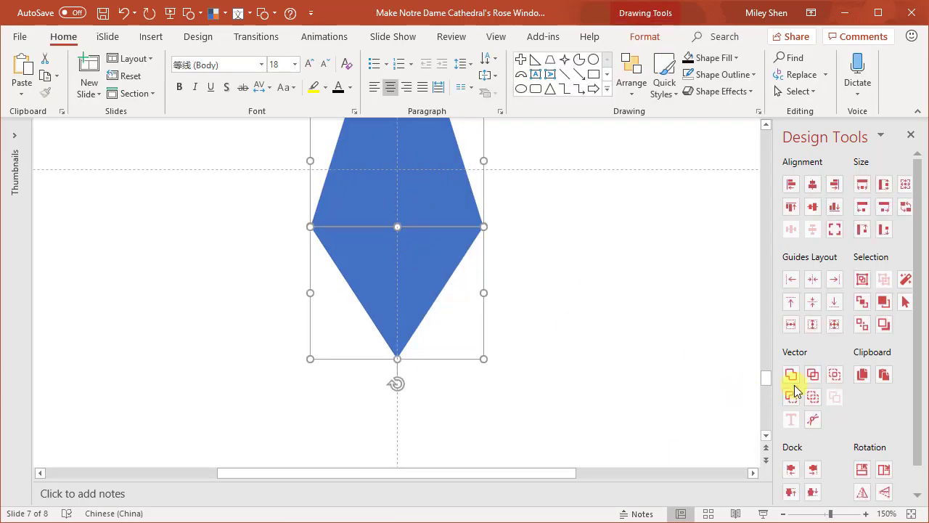
Step: Give the merged gem a theme outline colour and shrink the pentagon to a tiny piece
right_click(431, 253)
left_click(513, 207)
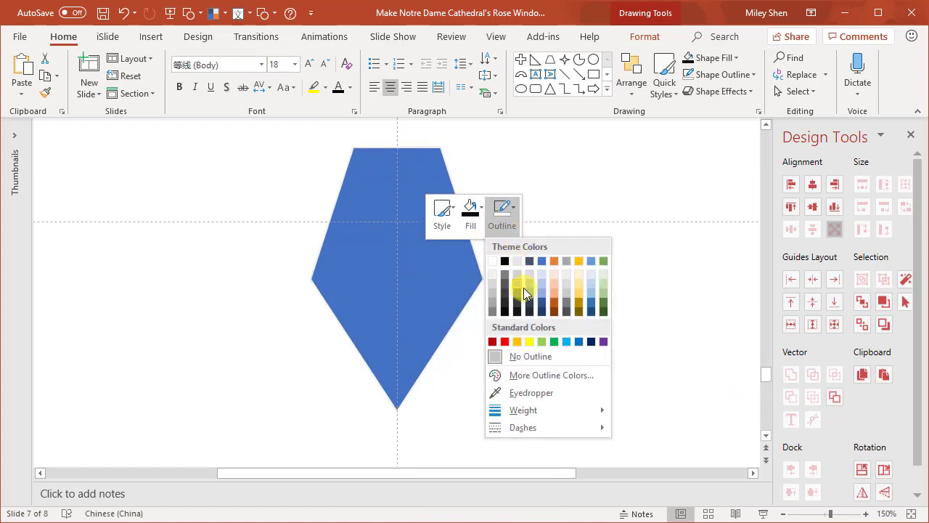
left_click(543, 259)
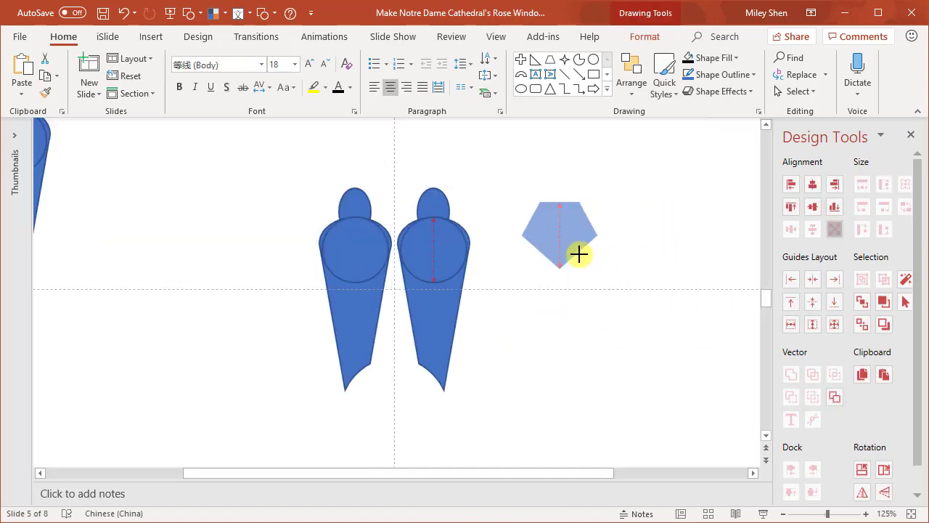
mouse_move(576, 253)
left_mouse_down()
mouse_move(537, 218)
mouse_move(376, 209)
left_mouse_up()
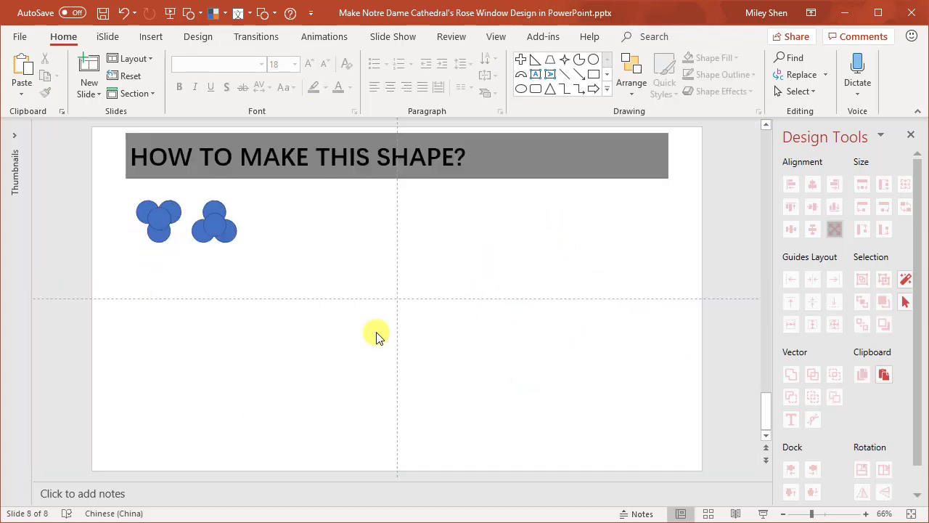
Step: Paste a circle and apply a Circular Layout with Count 3, Radius 55, Starting Angle 26
key("ctrl+v")
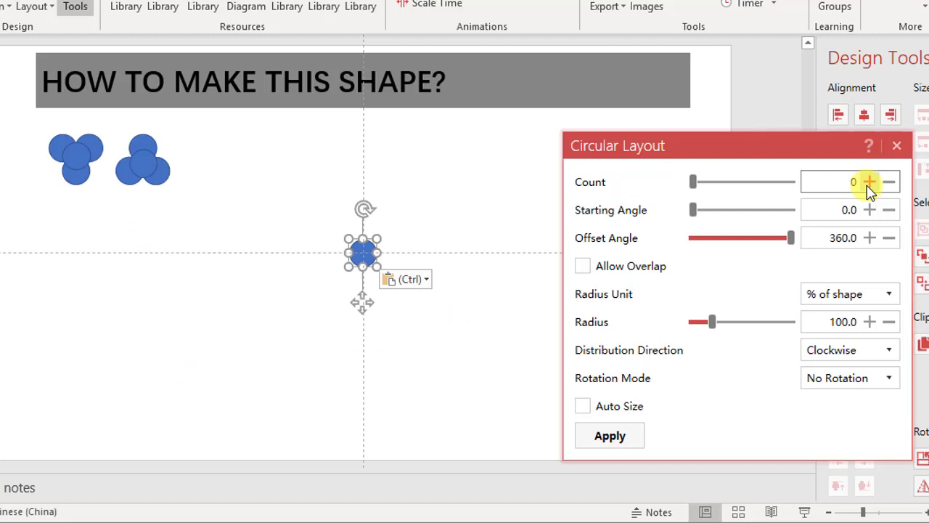
left_click(868, 182)
left_click(868, 182)
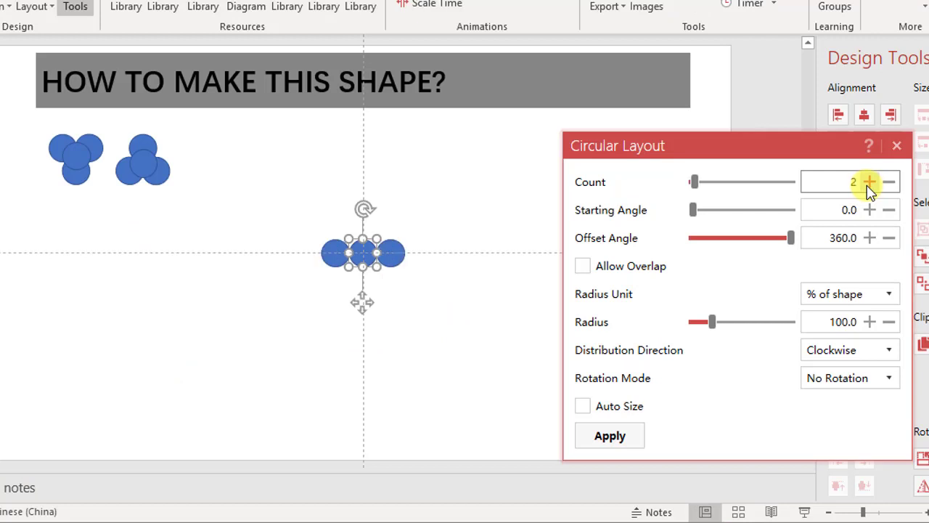
left_click(869, 182)
left_click(889, 322)
left_click_drag(712, 321, 703, 327)
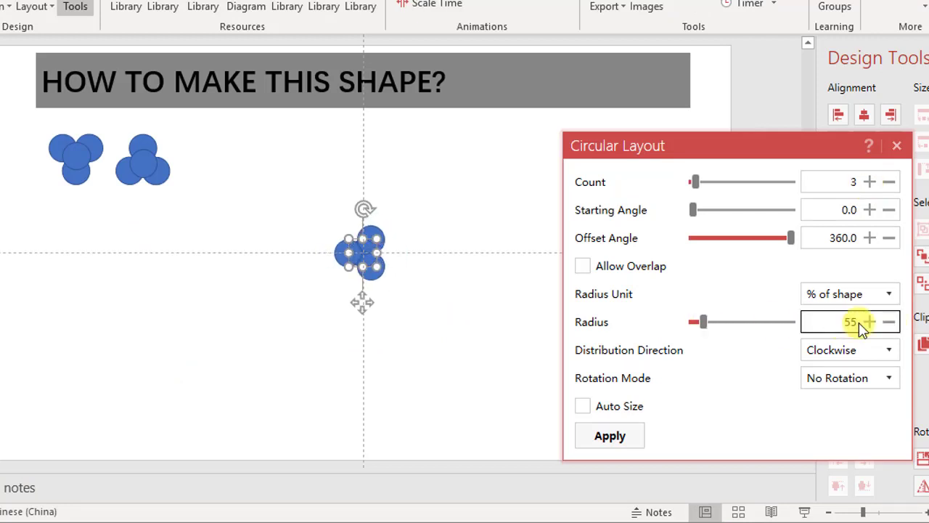
left_click_drag(693, 210, 701, 215)
left_click(868, 210)
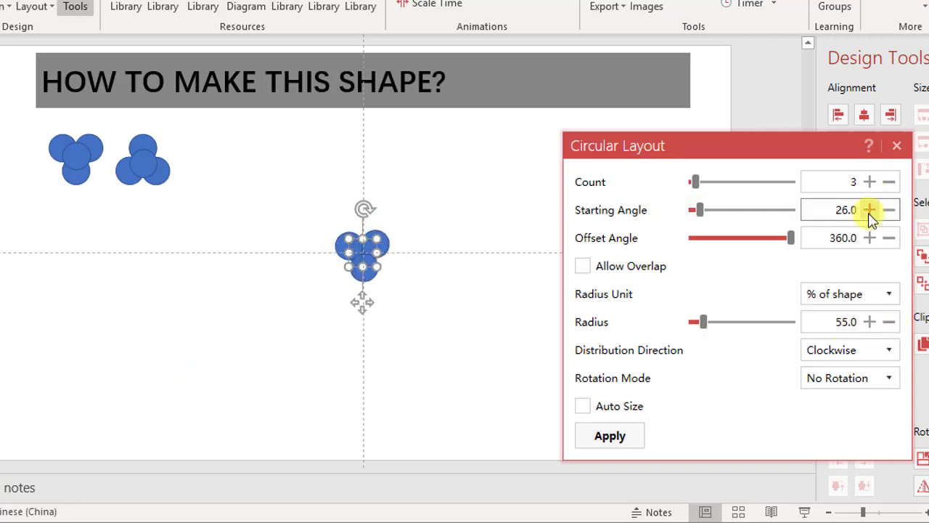
left_click(896, 145)
scroll(288, 208, "up", 5)
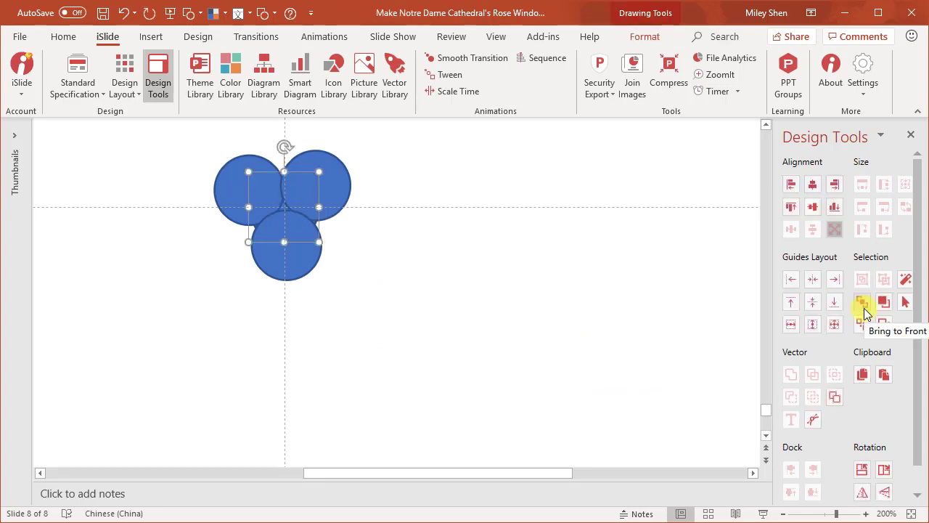
Step: Bring the middle circle to front, group the clover, and place a vertically flipped copy beside it
left_click(864, 305)
left_click_drag(410, 305, 169, 129)
key("ctrl+g")
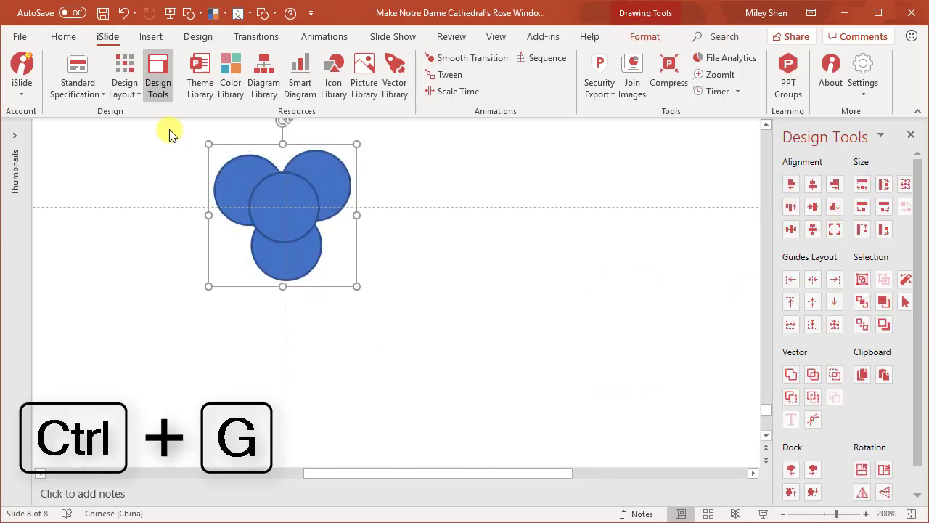
key("ctrl+d")
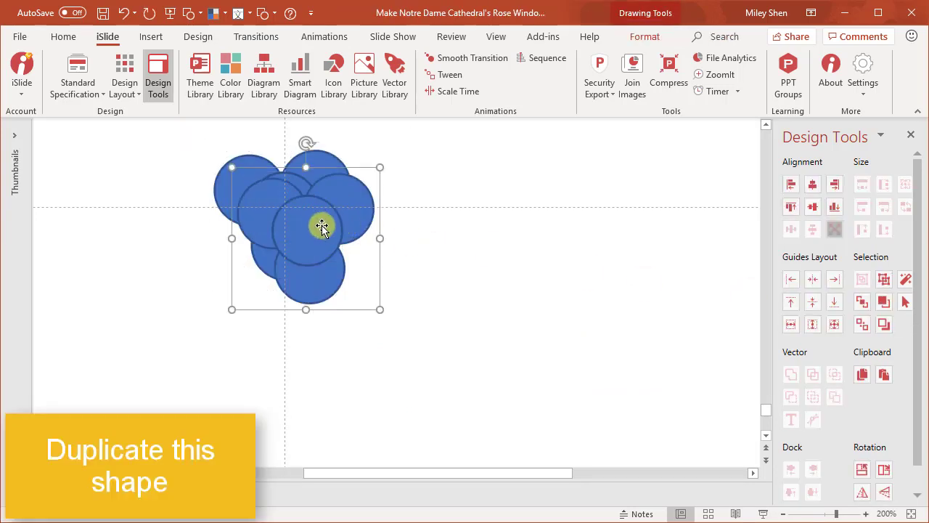
left_click_drag(322, 226, 482, 206)
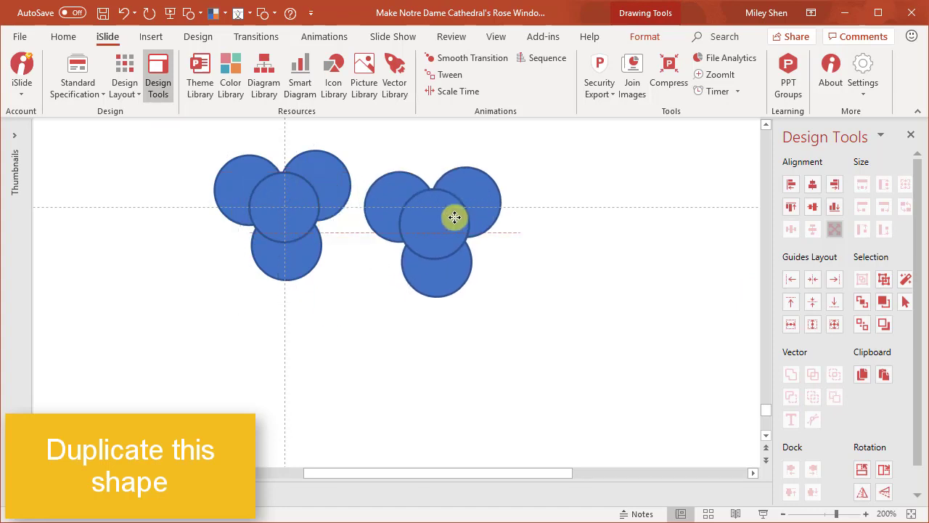
left_click(885, 492)
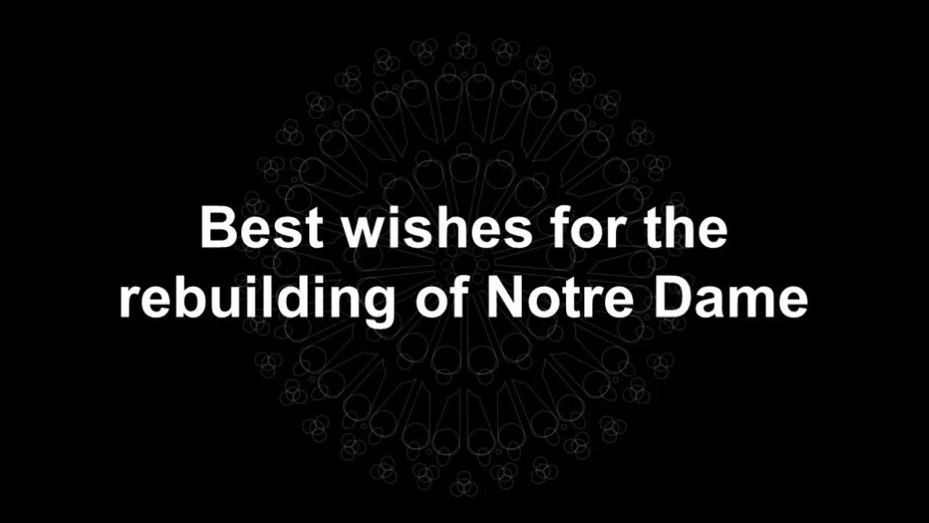